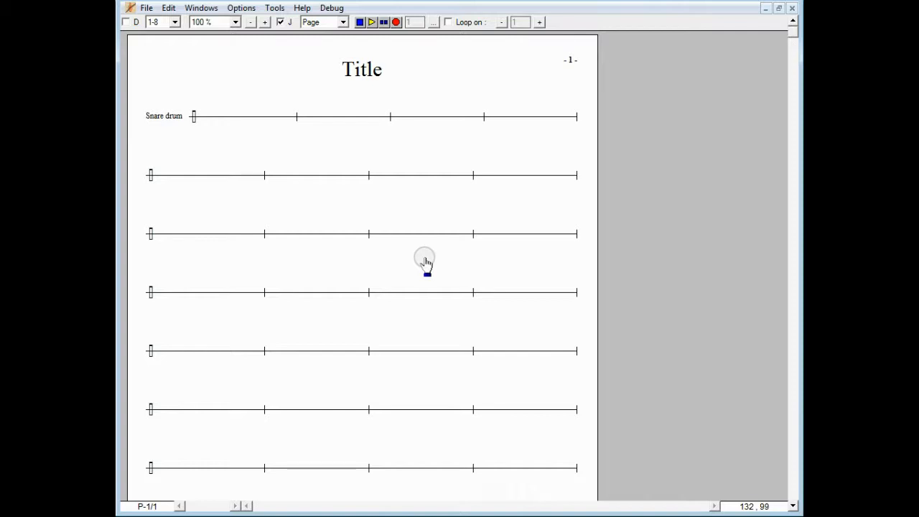
Step: Set the snare drum staff's instrument family to Percussion kits and assign virtual instruments to the staves
{"action": "left_click", "coordinate": [202, 9]}
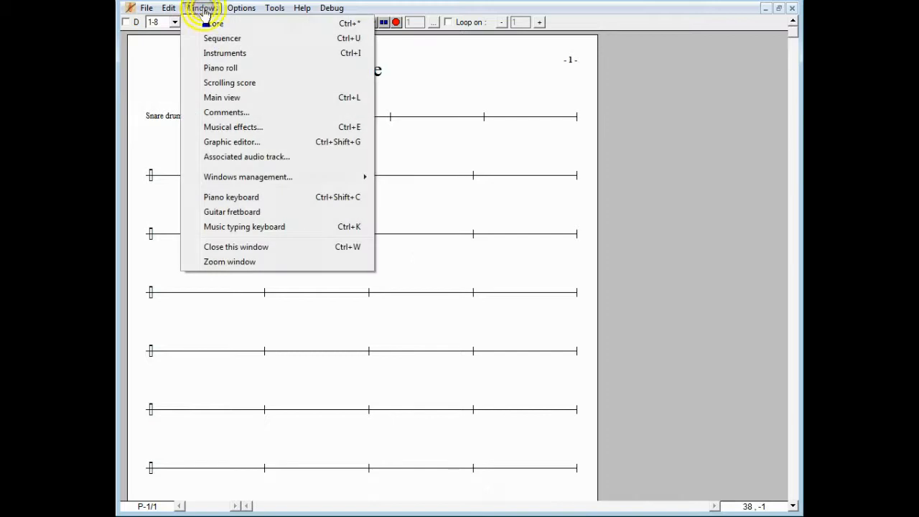
{"action": "left_click", "coordinate": [216, 55]}
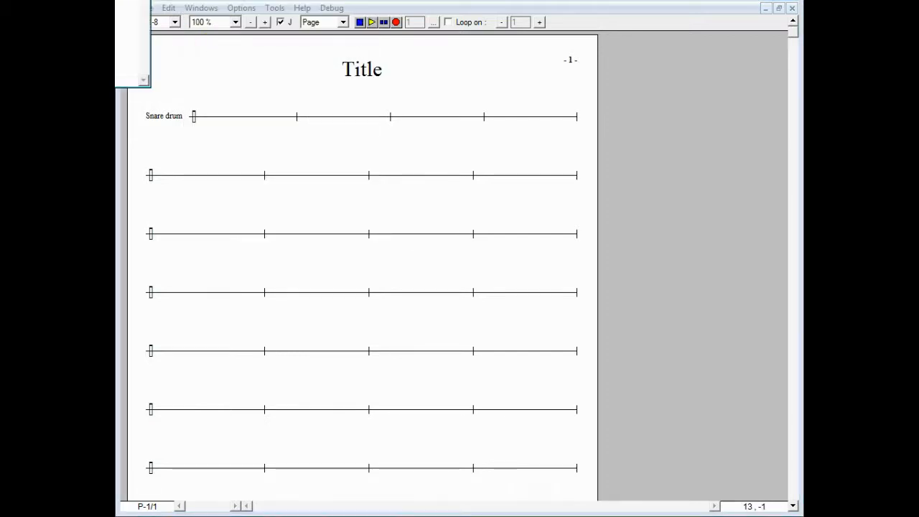
{"action": "left_click", "coordinate": [420, 196]}
{"action": "left_click", "coordinate": [442, 223]}
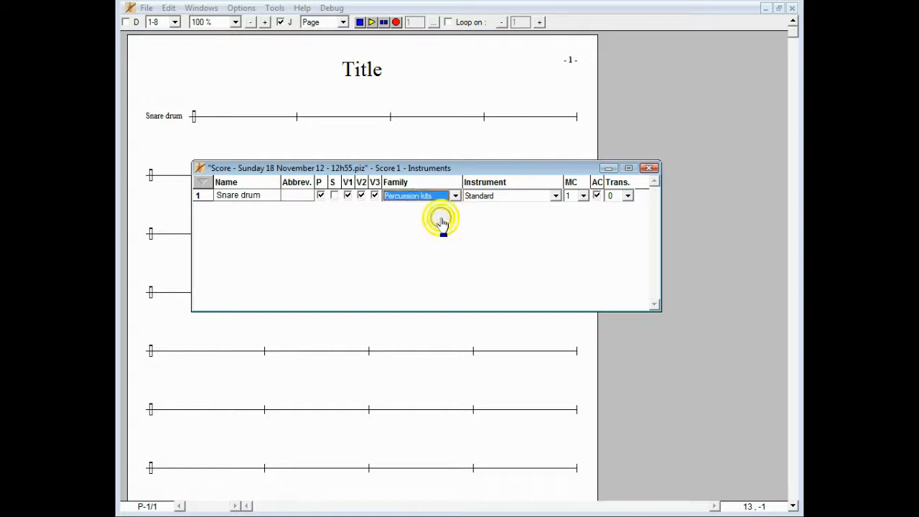
{"action": "left_click", "coordinate": [649, 168]}
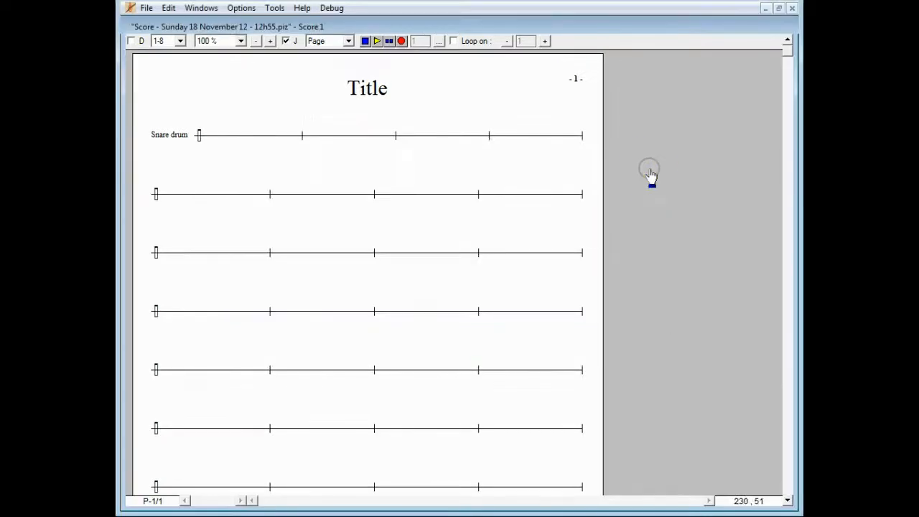
{"action": "left_click", "coordinate": [169, 8]}
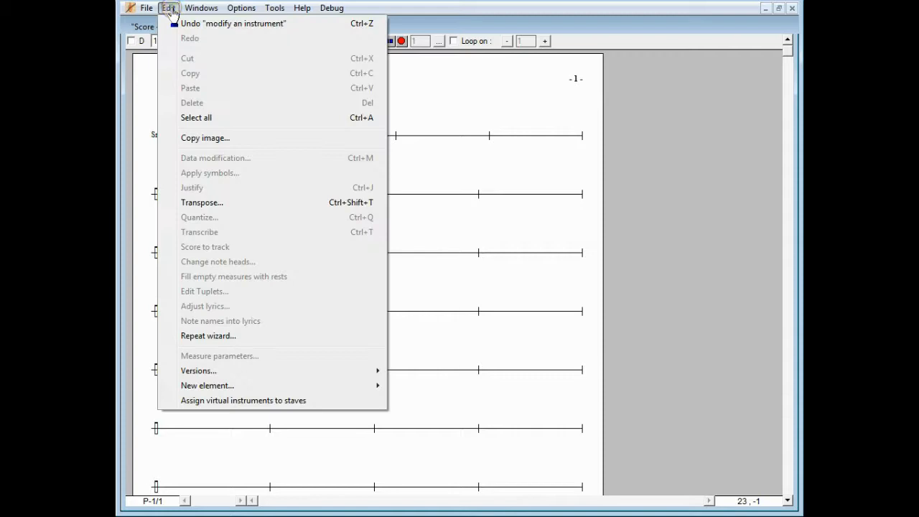
{"action": "left_click", "coordinate": [321, 402]}
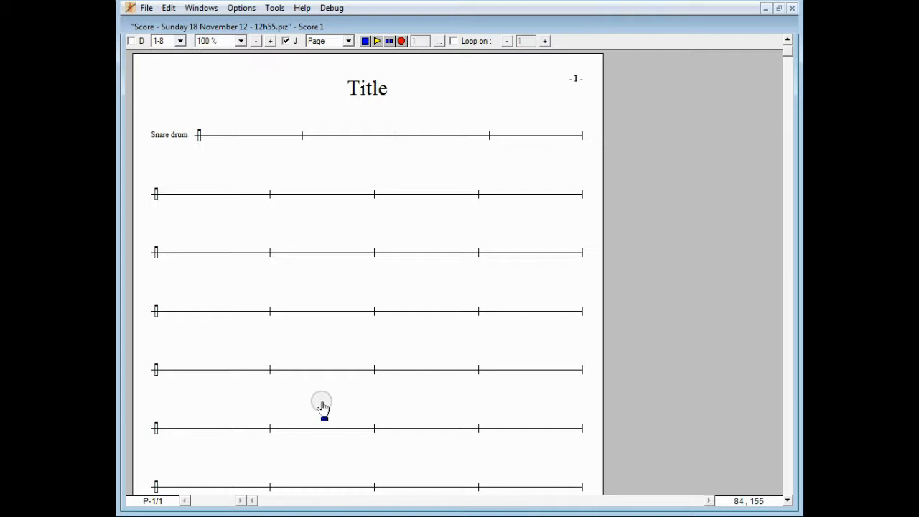
Step: Open the snare drum staff's drums map and define a five-line staff by enabling lines 7 through 11
{"action": "double_click", "coordinate": [171, 136]}
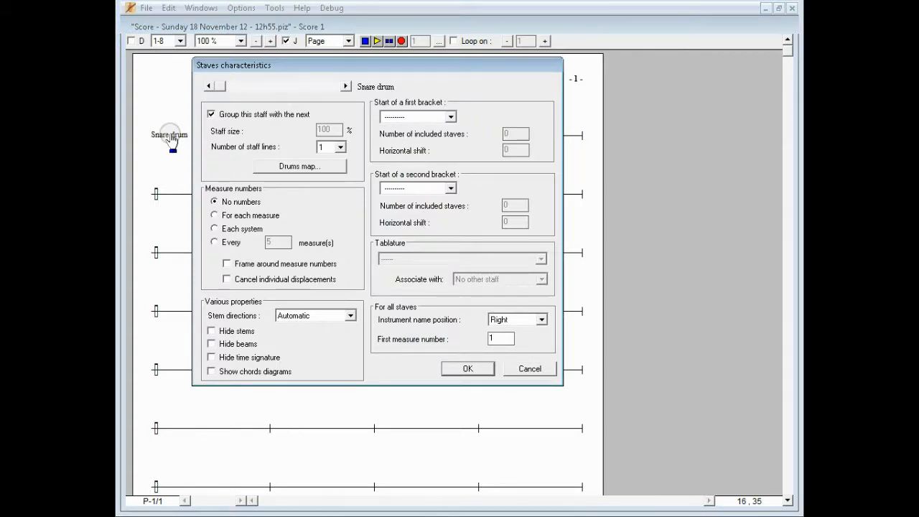
{"action": "left_click", "coordinate": [283, 170]}
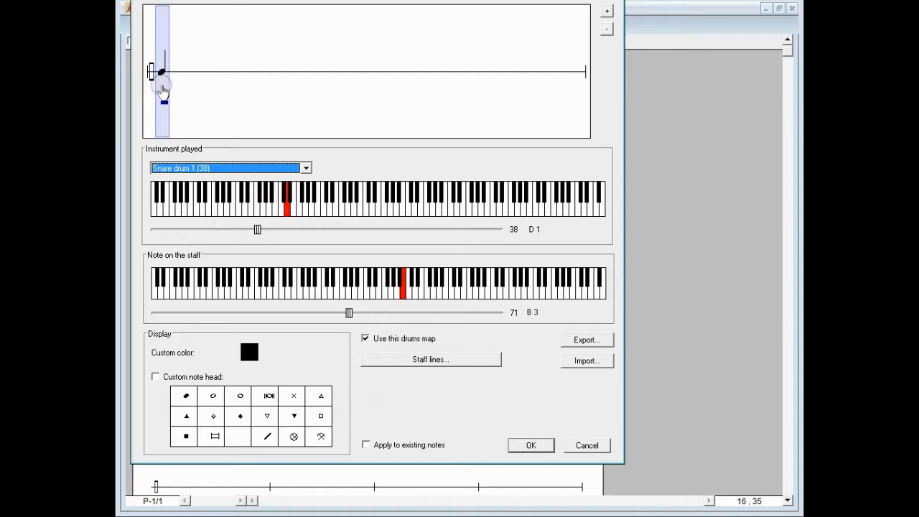
{"action": "left_click", "coordinate": [430, 361]}
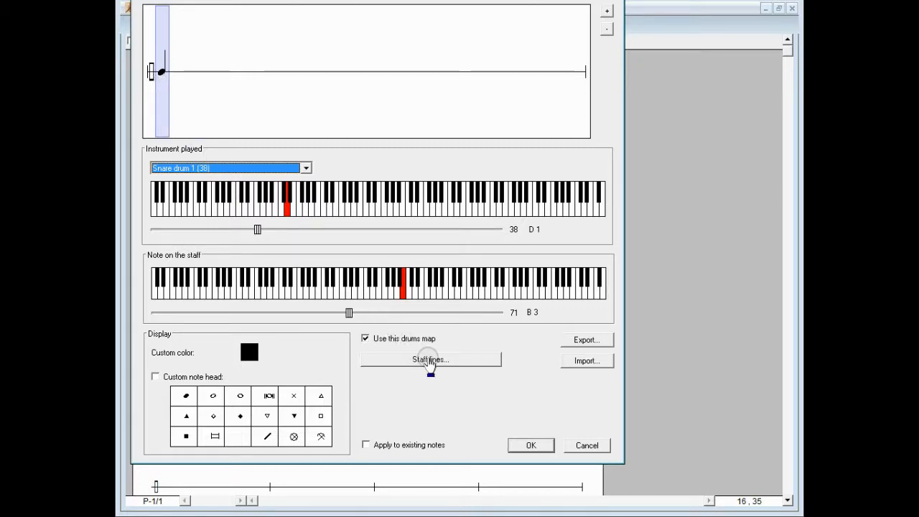
{"action": "left_click", "coordinate": [421, 231]}
{"action": "left_click", "coordinate": [421, 221]}
{"action": "left_click", "coordinate": [422, 201]}
{"action": "left_click", "coordinate": [421, 211]}
{"action": "left_click", "coordinate": [420, 191]}
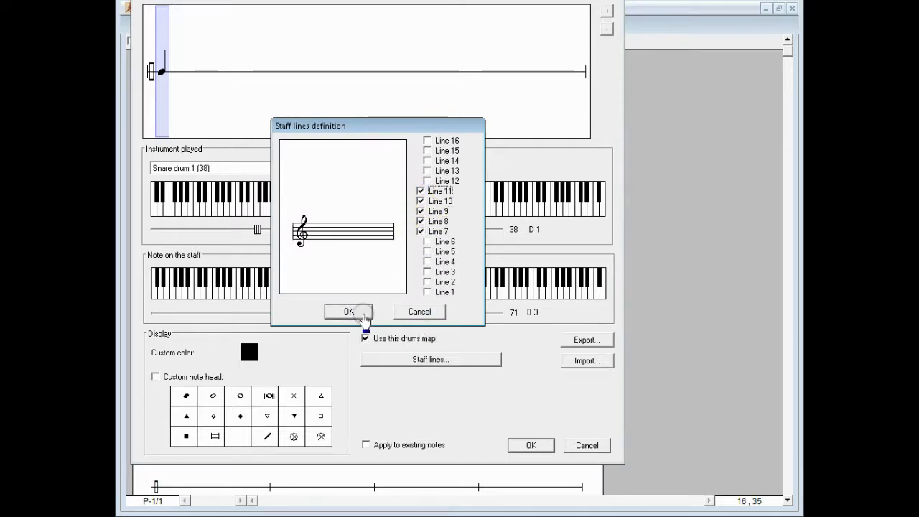
{"action": "left_click", "coordinate": [363, 313]}
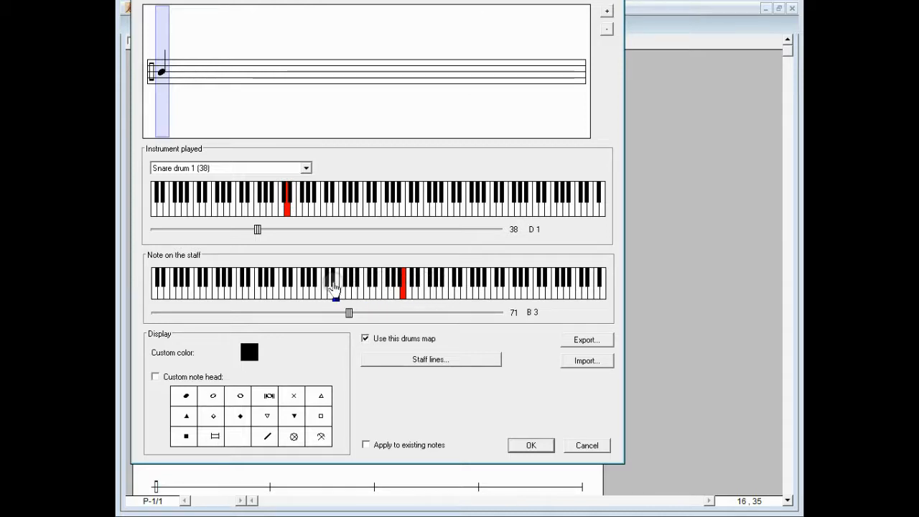
Step: Set the staff note of Snare drum 1 (38) to C 4 (72) in the drums map
{"action": "left_click", "coordinate": [349, 314]}
{"action": "left_click_drag", "start_coordinate": [350, 316], "coordinate": [353, 317]}
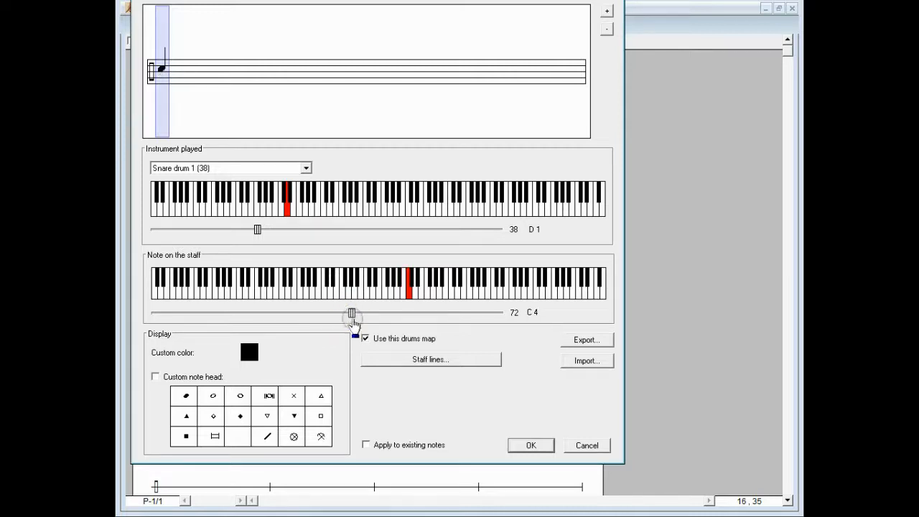
{"action": "left_click", "coordinate": [161, 106]}
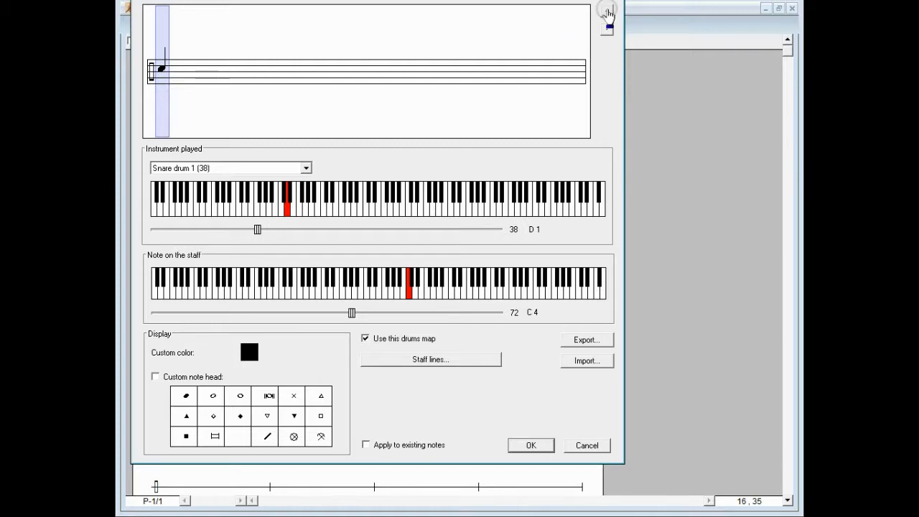
Step: Add a drums map entry that plays Acoustic Bass drum (35) and is notated on F 3 (65)
{"action": "left_click", "coordinate": [606, 11]}
{"action": "left_click", "coordinate": [607, 11]}
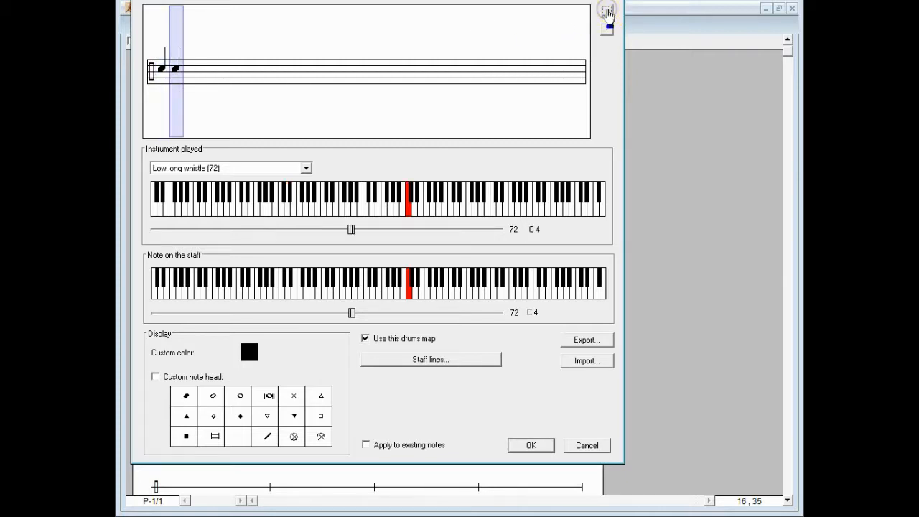
{"action": "left_click", "coordinate": [279, 168]}
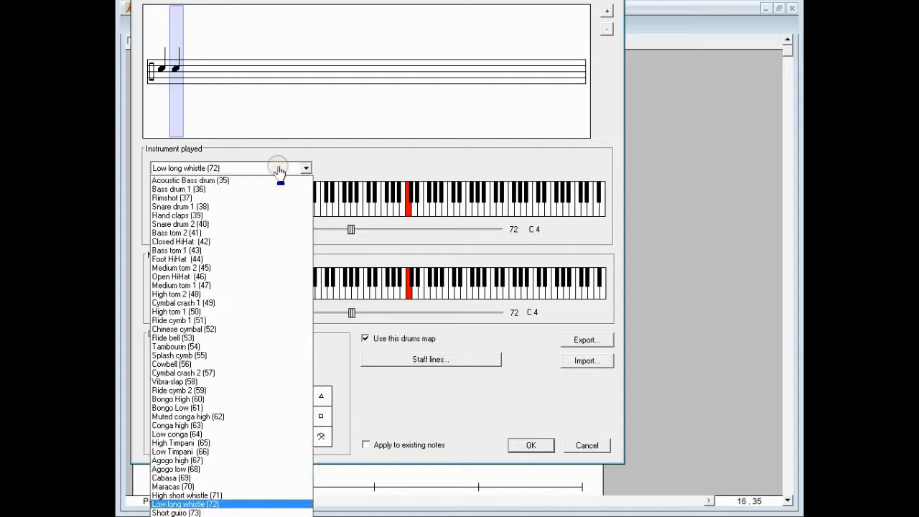
{"action": "left_click", "coordinate": [275, 181]}
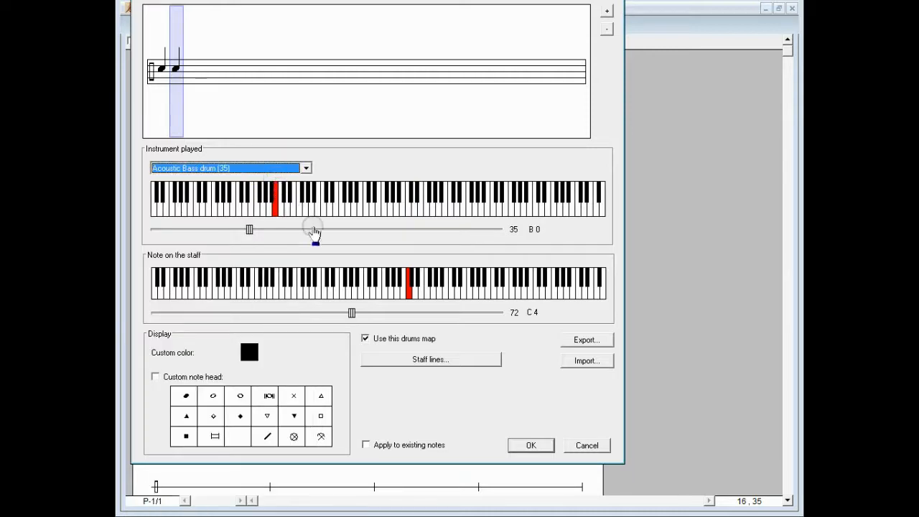
{"action": "left_click", "coordinate": [387, 292]}
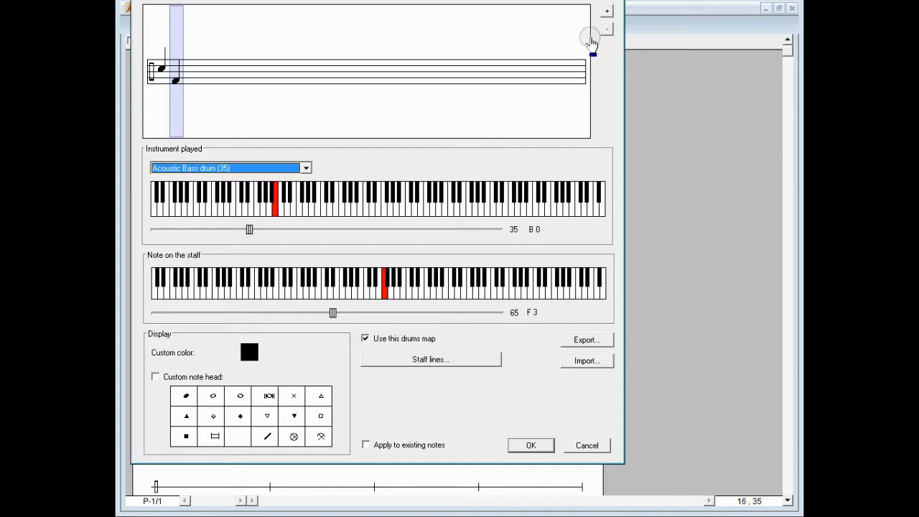
Step: Add a Foot HiHat (44) entry to the drums map with an x note head, notated on D 3 (62)
{"action": "left_click", "coordinate": [609, 15]}
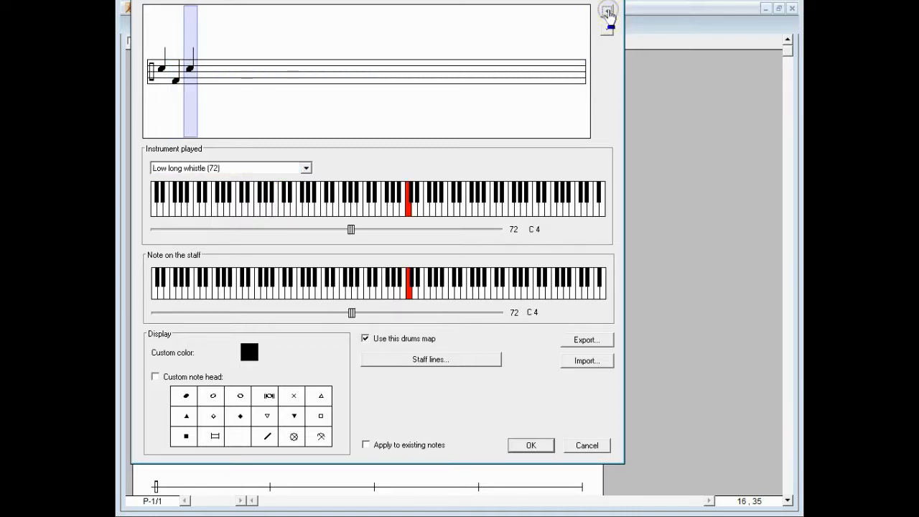
{"action": "left_click", "coordinate": [264, 169]}
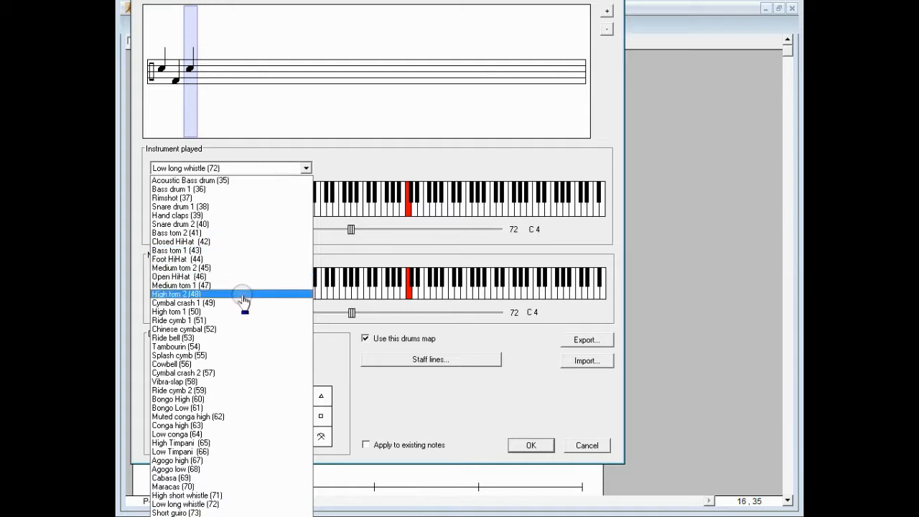
{"action": "left_click", "coordinate": [240, 262]}
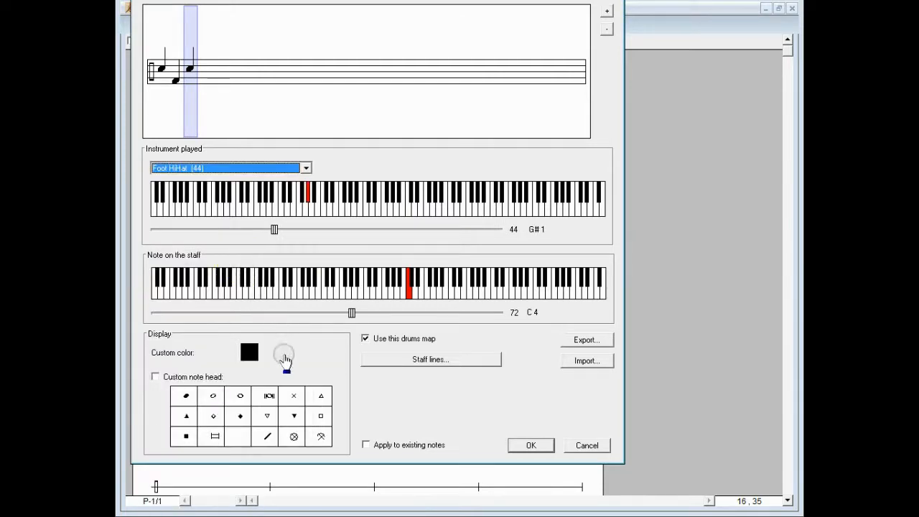
{"action": "left_click", "coordinate": [294, 396]}
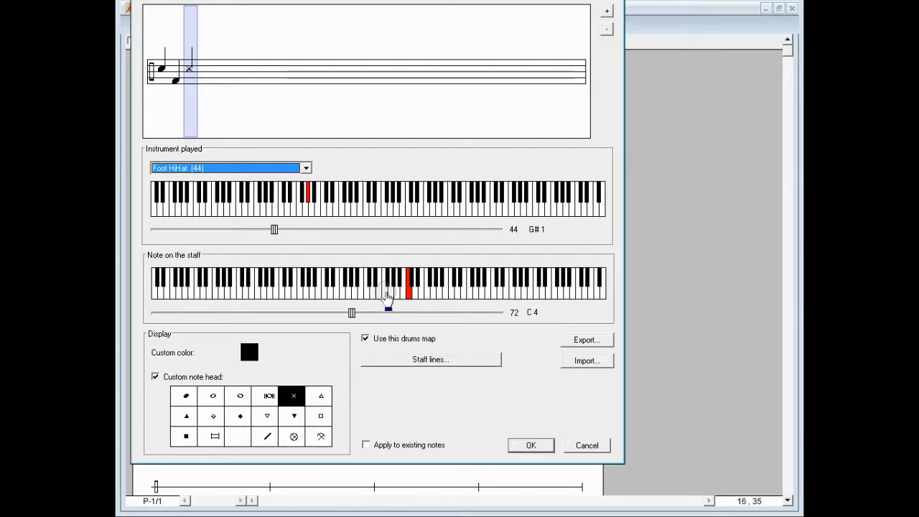
{"action": "left_click", "coordinate": [373, 291]}
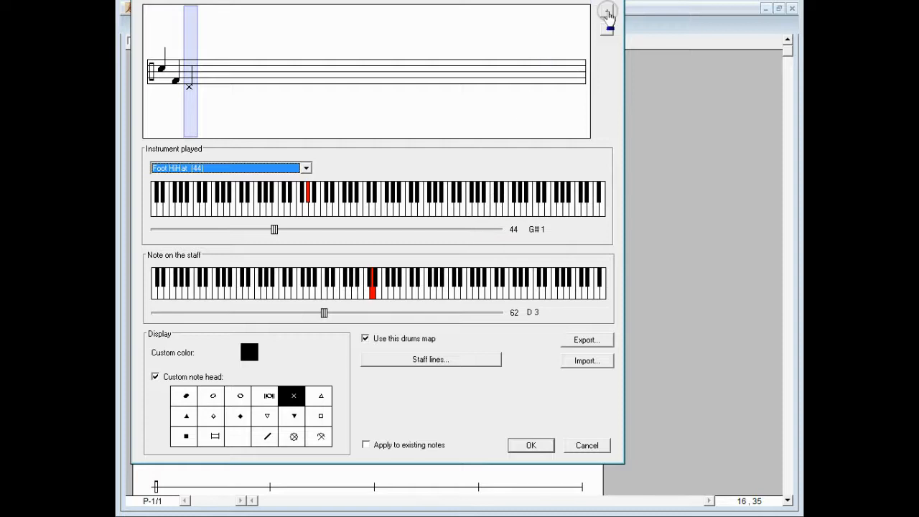
Step: Add a Ride cymb 1 (51) entry on F 4 (77) with an x note head, and apply the drums map to the staff
{"action": "left_click", "coordinate": [606, 12]}
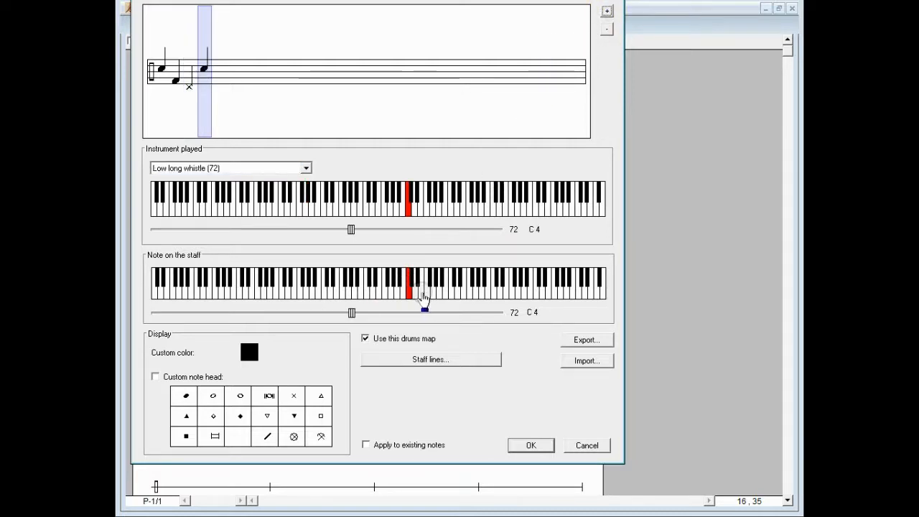
{"action": "left_click", "coordinate": [429, 291]}
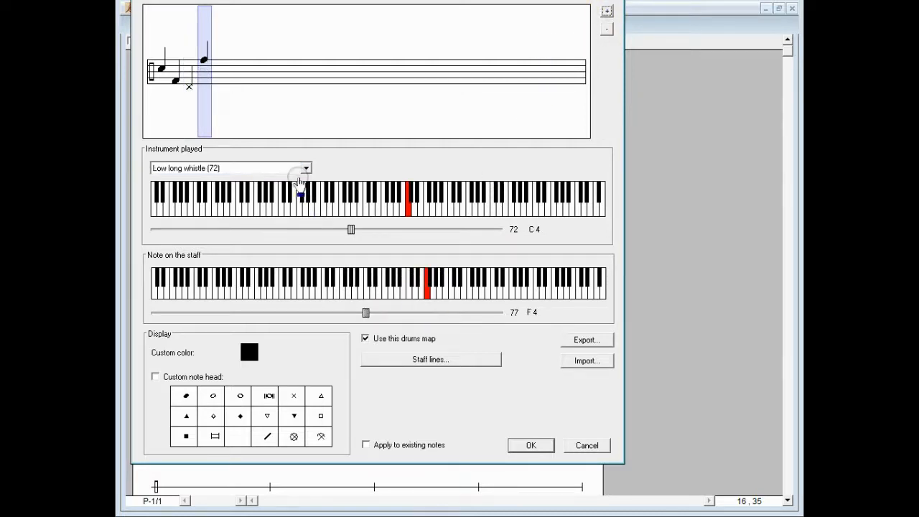
{"action": "left_click", "coordinate": [288, 170]}
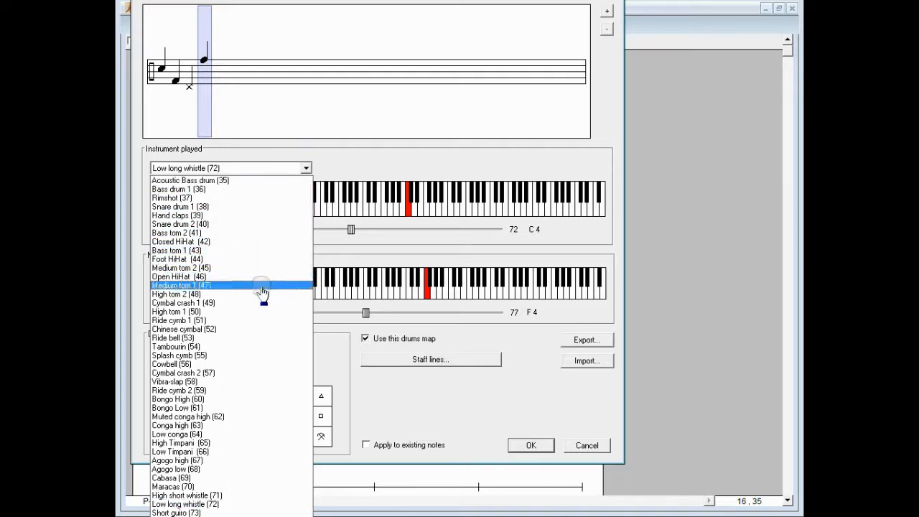
{"action": "left_click", "coordinate": [253, 319]}
{"action": "left_click", "coordinate": [294, 397]}
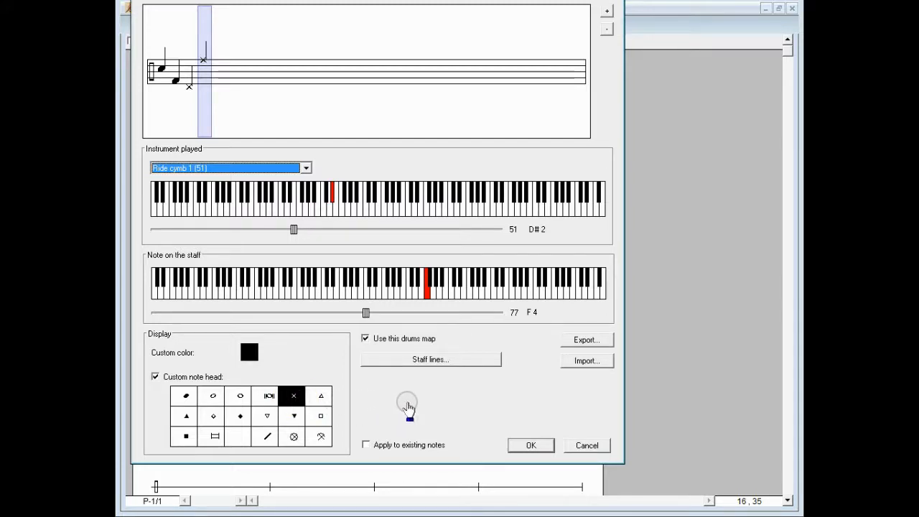
{"action": "left_click", "coordinate": [519, 445]}
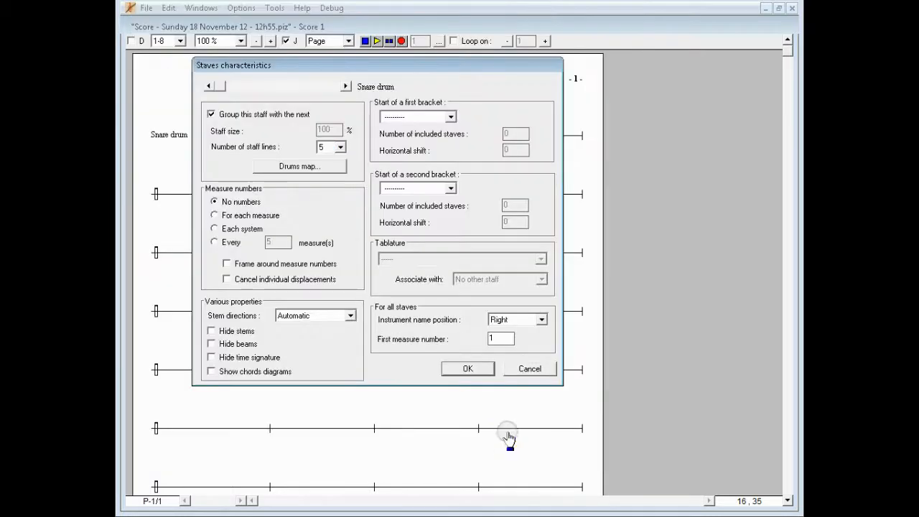
{"action": "left_click", "coordinate": [483, 372]}
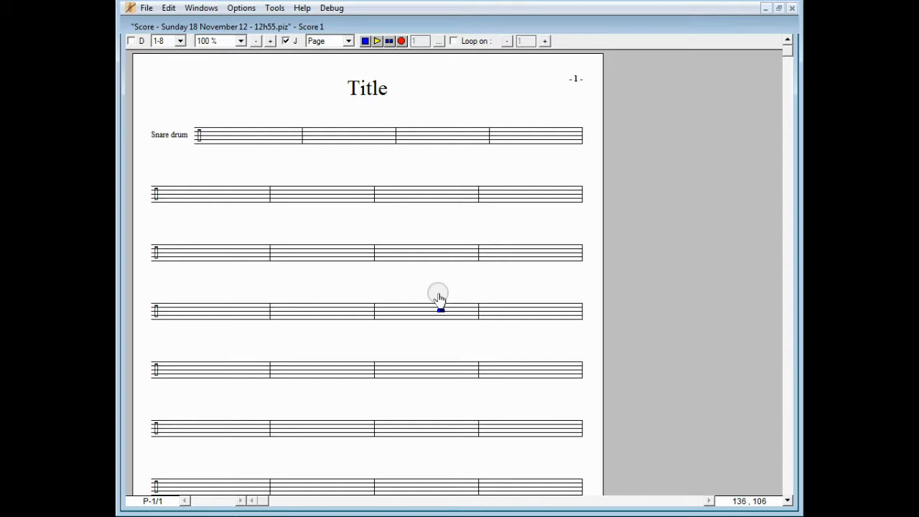
Step: Change the score's title text to "My Rhythm"
{"action": "double_click", "coordinate": [369, 89]}
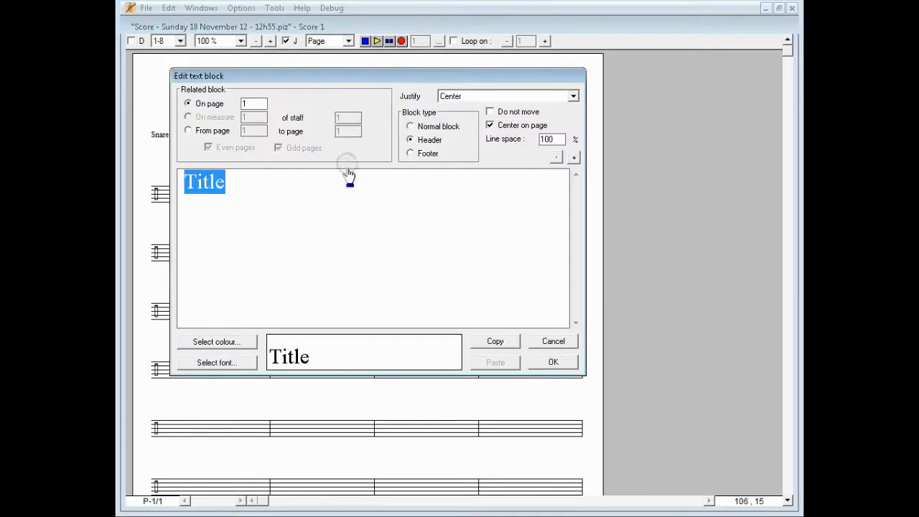
{"action": "type", "text": "My"}
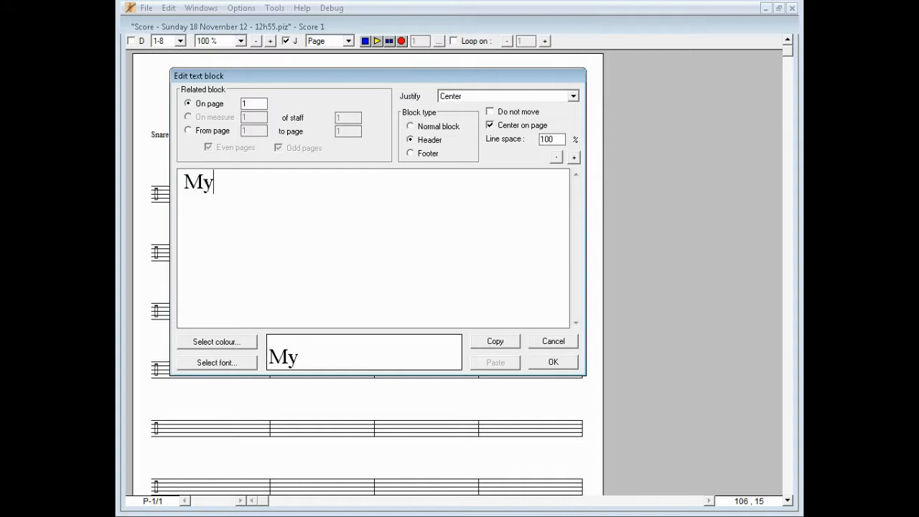
{"action": "type", "text": " Rhythm"}
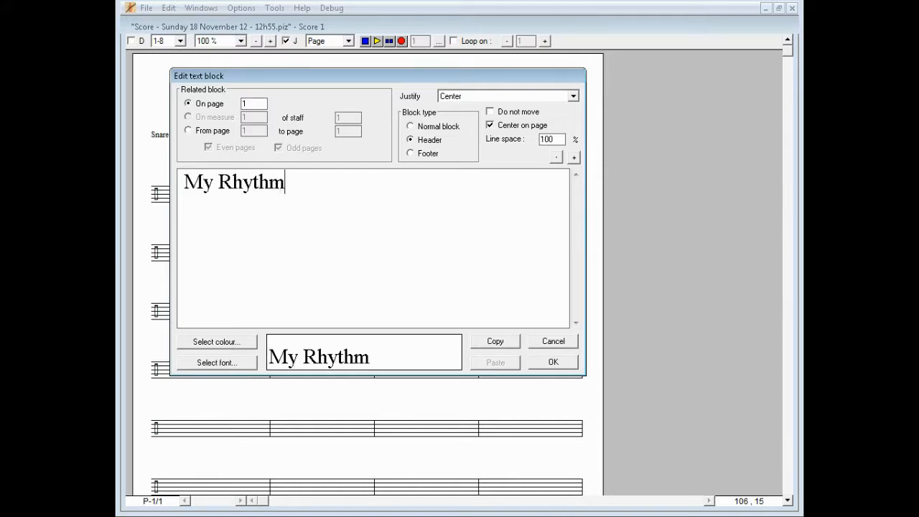
{"action": "left_click", "coordinate": [552, 362]}
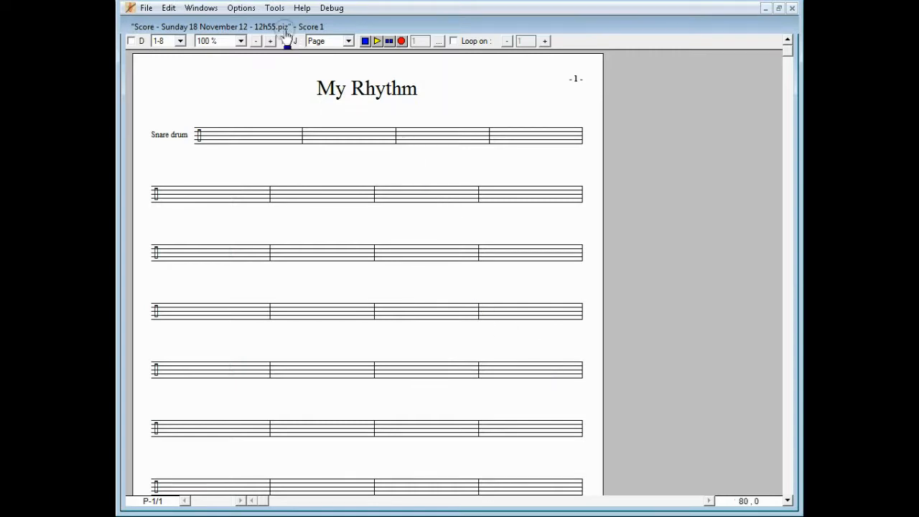
Step: Rename the Snare drum instrument as "Drums" in the score's instrument list
{"action": "left_click", "coordinate": [204, 8]}
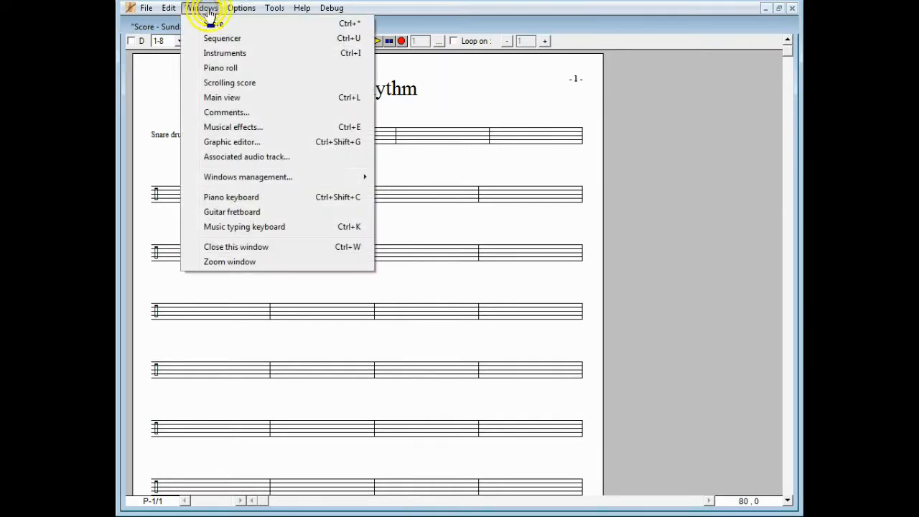
{"action": "left_click", "coordinate": [207, 53]}
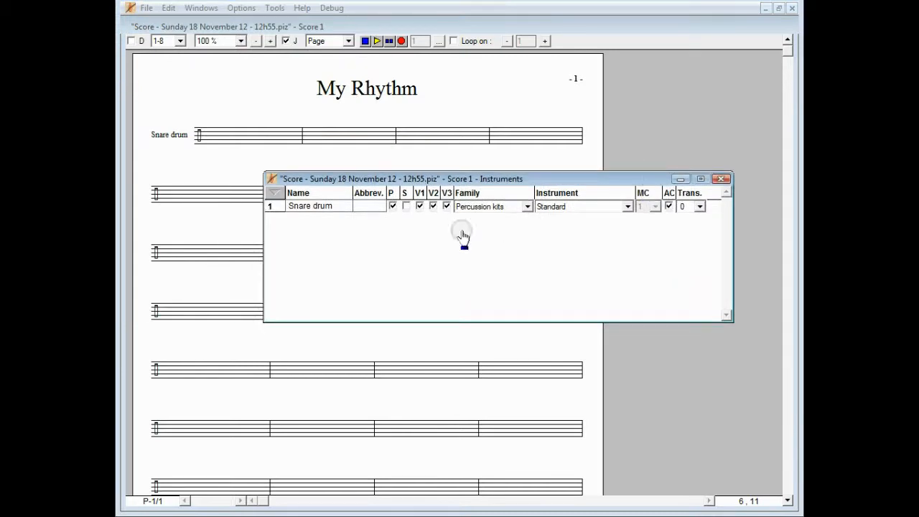
{"action": "type", "text": "Drums"}
{"action": "left_click", "coordinate": [721, 179]}
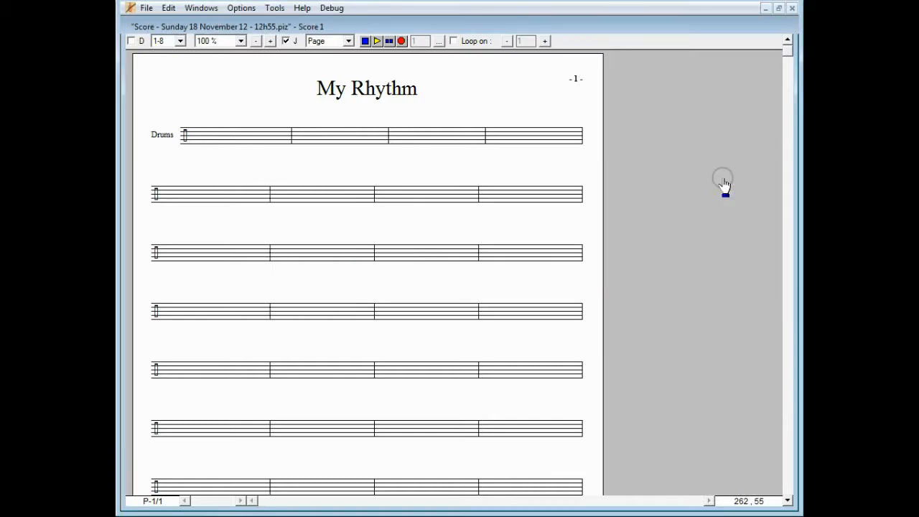
Step: Enter alternating bass drum and foot hi-hat notes in measure 1, as three quarter notes followed by two eighth notes
{"action": "left_click", "coordinate": [270, 41]}
{"action": "left_click", "coordinate": [269, 41]}
{"action": "scroll", "coordinate": [343, 227], "scroll_direction": "up", "scroll_amount": 2}
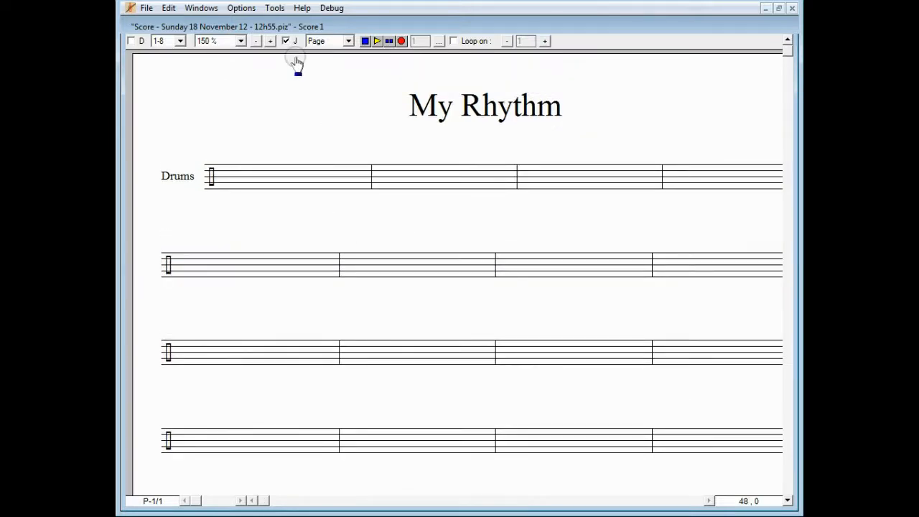
{"action": "left_click", "coordinate": [276, 9]}
{"action": "left_click", "coordinate": [287, 38]}
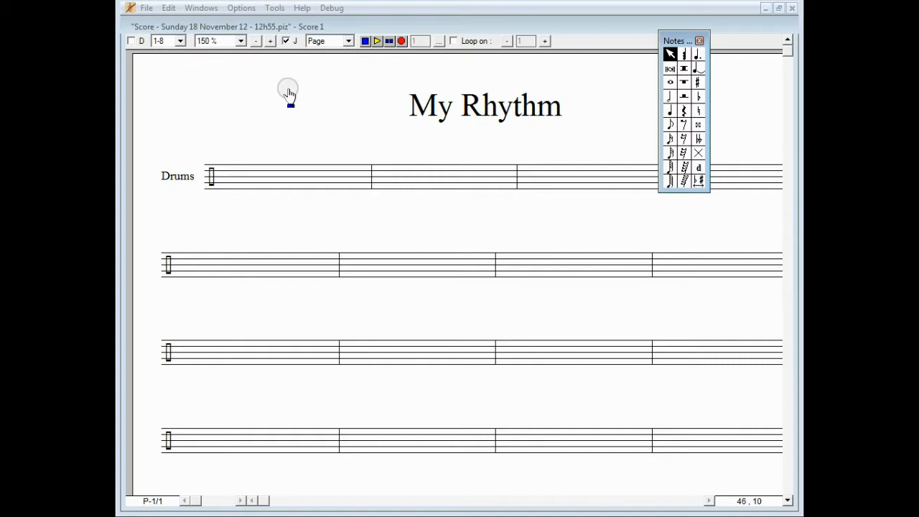
{"action": "left_click", "coordinate": [669, 110]}
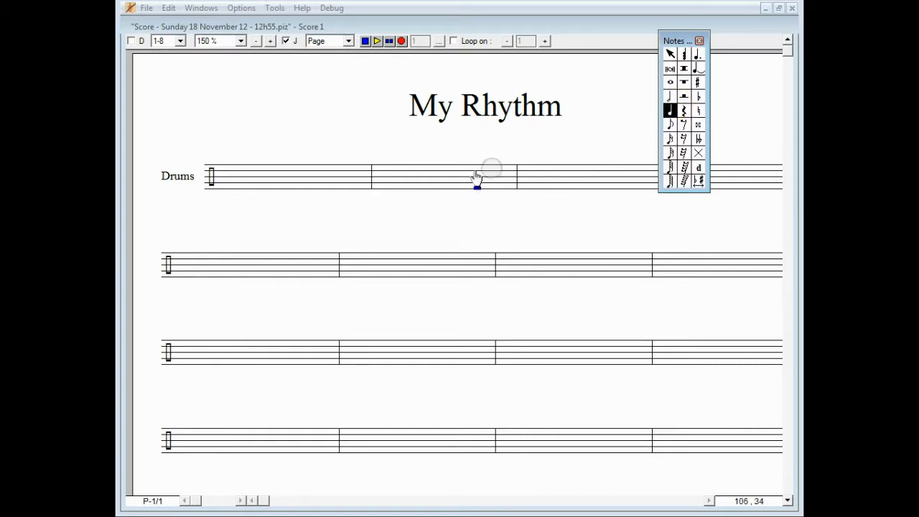
{"action": "left_click", "coordinate": [227, 191]}
{"action": "left_click", "coordinate": [265, 190]}
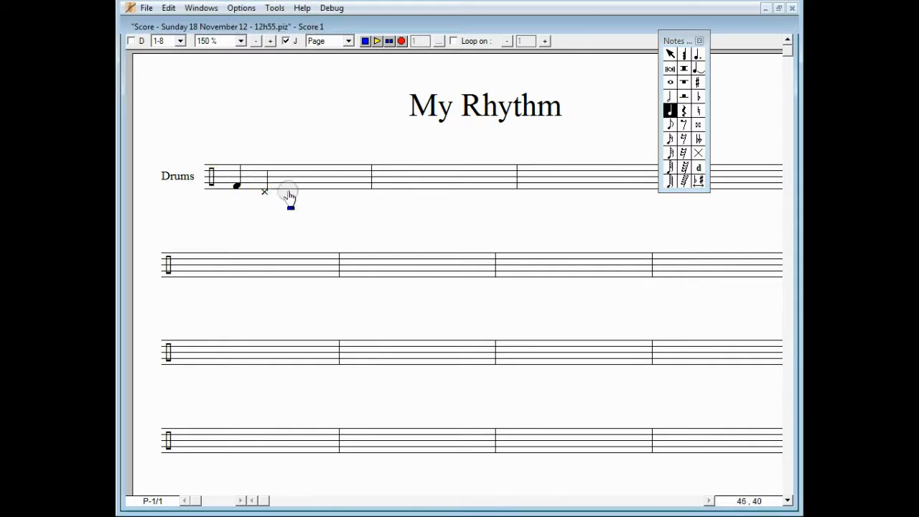
{"action": "left_click", "coordinate": [290, 186]}
{"action": "left_click", "coordinate": [670, 124]}
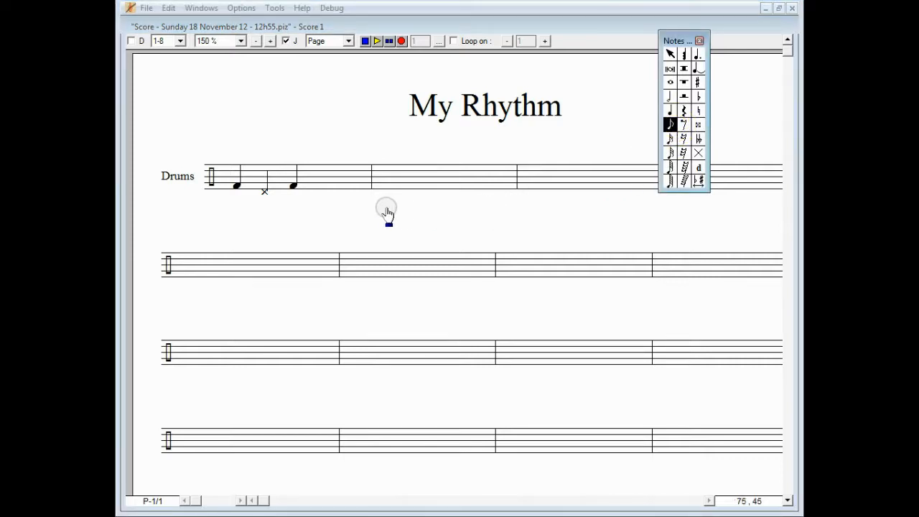
{"action": "left_click", "coordinate": [333, 195]}
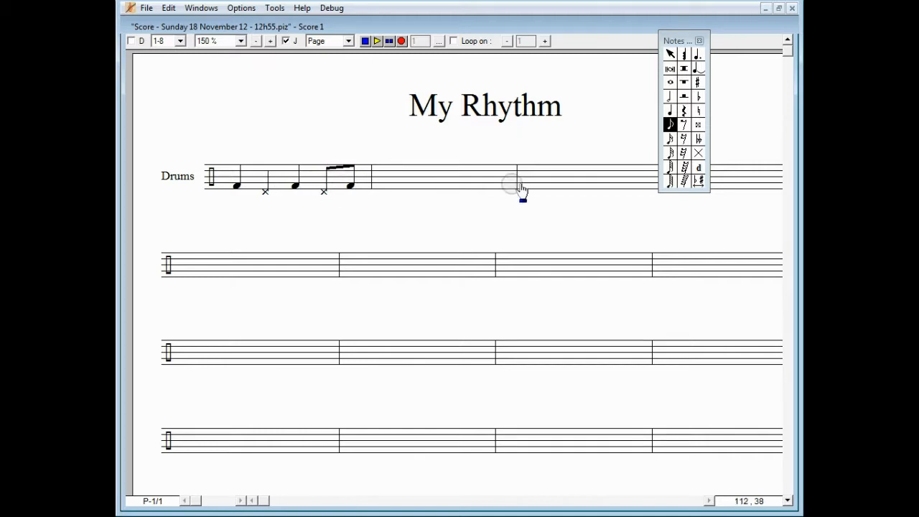
Step: Stack a snare note on each of the two foot hi-hat notes in measure 1 as chords
{"action": "left_click", "coordinate": [682, 55]}
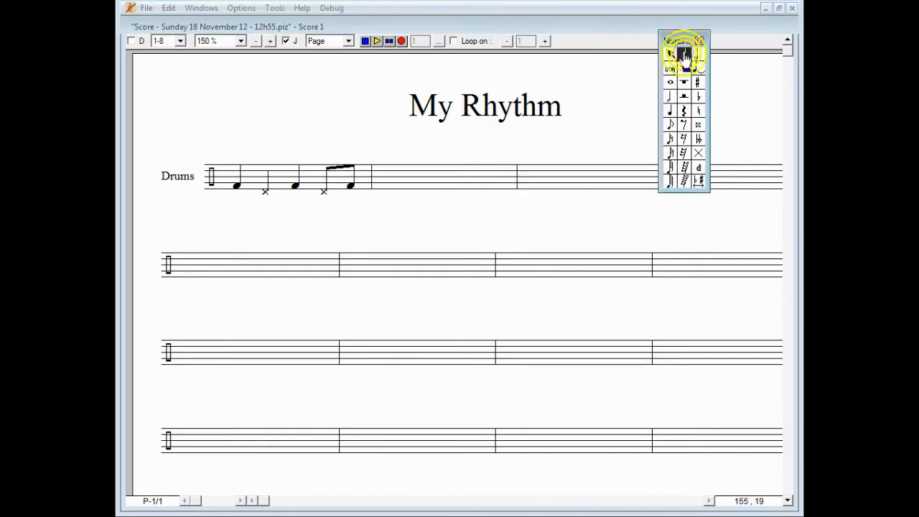
{"action": "left_click", "coordinate": [265, 178]}
{"action": "left_click", "coordinate": [330, 175]}
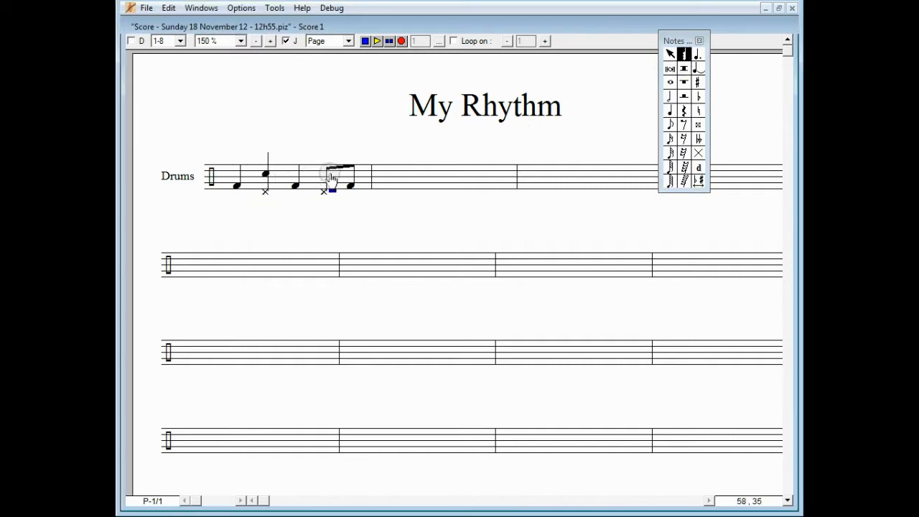
{"action": "left_click", "coordinate": [323, 176]}
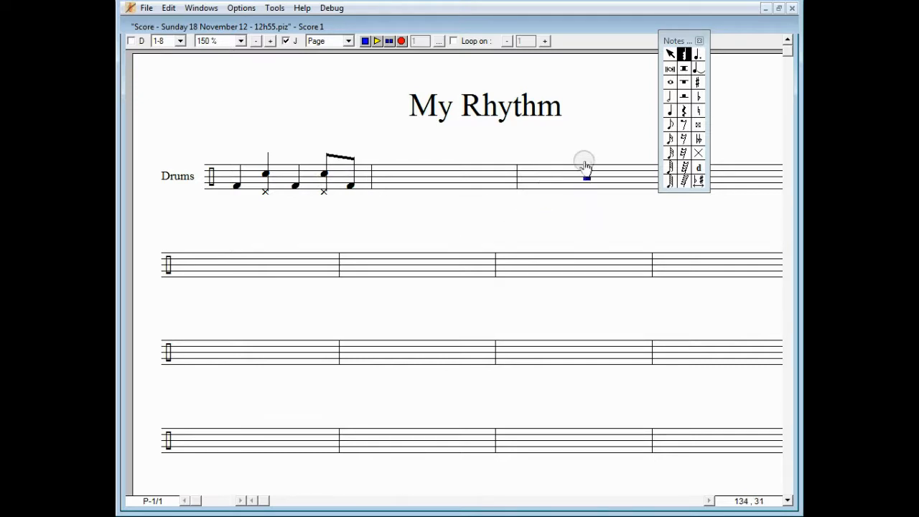
Step: Add eight ride cymbal eighth notes on the staff's top line across measure 1
{"action": "left_click", "coordinate": [669, 124]}
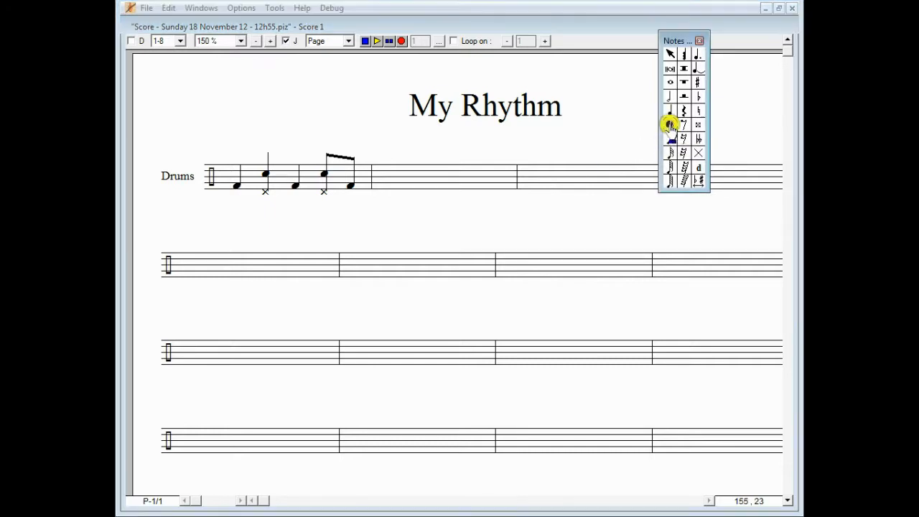
{"action": "left_click", "coordinate": [312, 167]}
{"action": "left_click", "coordinate": [313, 167]}
{"action": "left_click", "coordinate": [313, 167]}
{"action": "left_click", "coordinate": [313, 166]}
{"action": "left_click", "coordinate": [313, 167]}
{"action": "left_click", "coordinate": [331, 166]}
{"action": "left_click", "coordinate": [346, 165]}
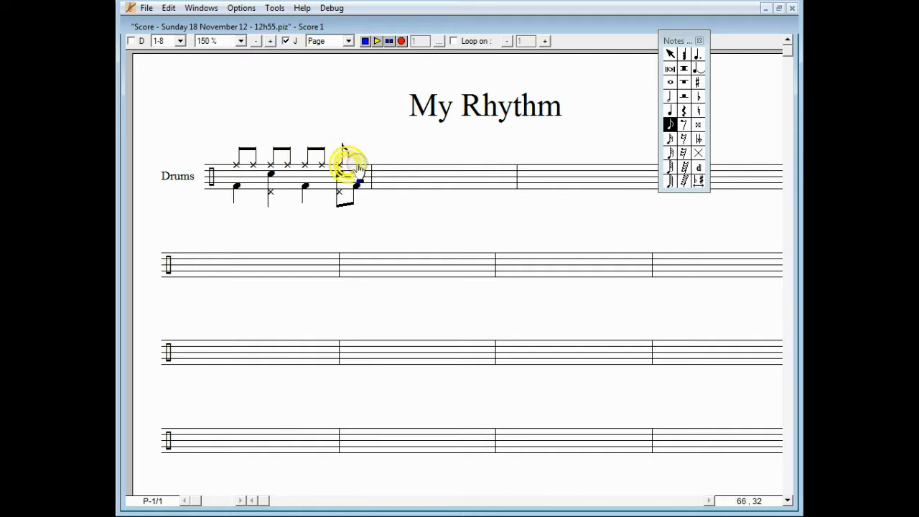
{"action": "left_click", "coordinate": [356, 166]}
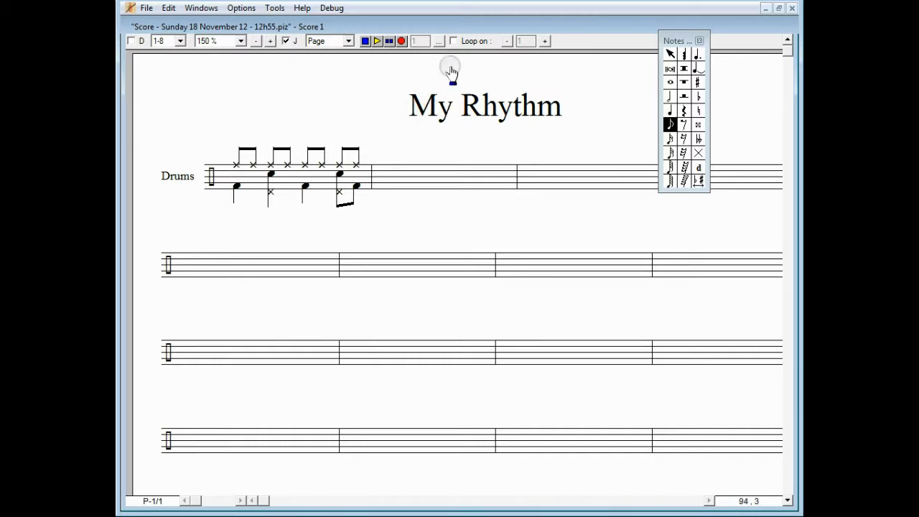
Step: Play measure 1 in a loop, then stop playback
{"action": "left_click", "coordinate": [453, 41]}
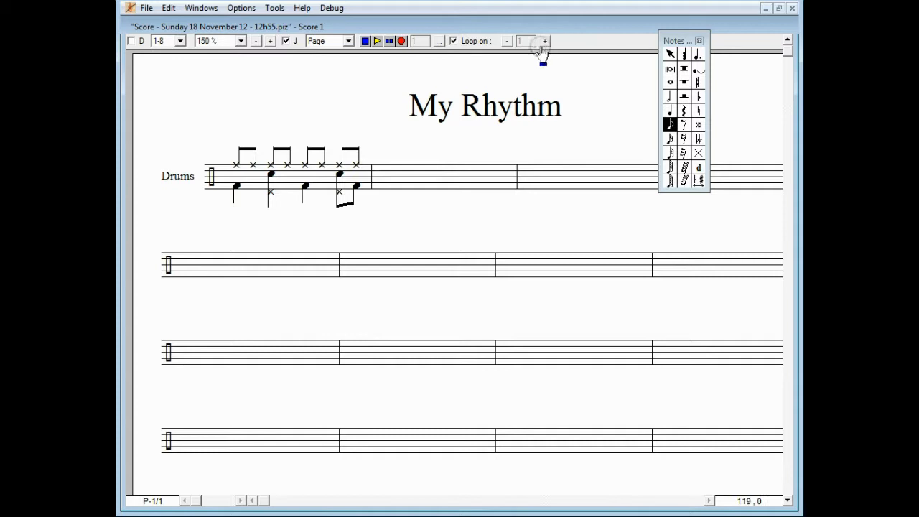
{"action": "left_click", "coordinate": [377, 41]}
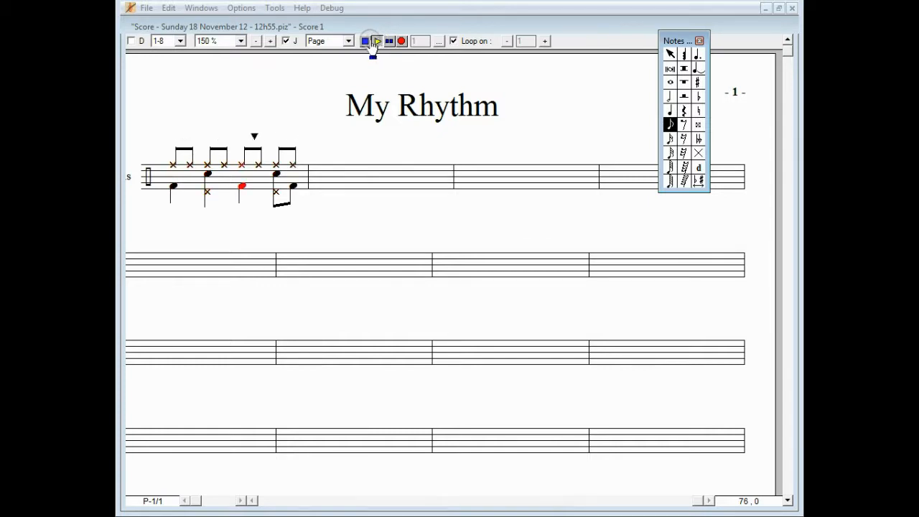
{"action": "left_click", "coordinate": [364, 41]}
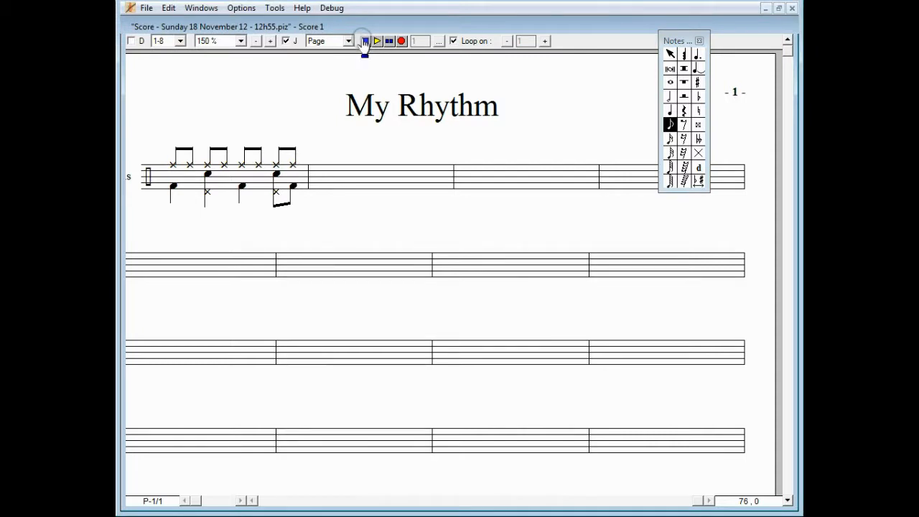
Step: Copy the complete rhythm of measure 1 and paste it into measure 2
{"action": "left_click", "coordinate": [274, 8]}
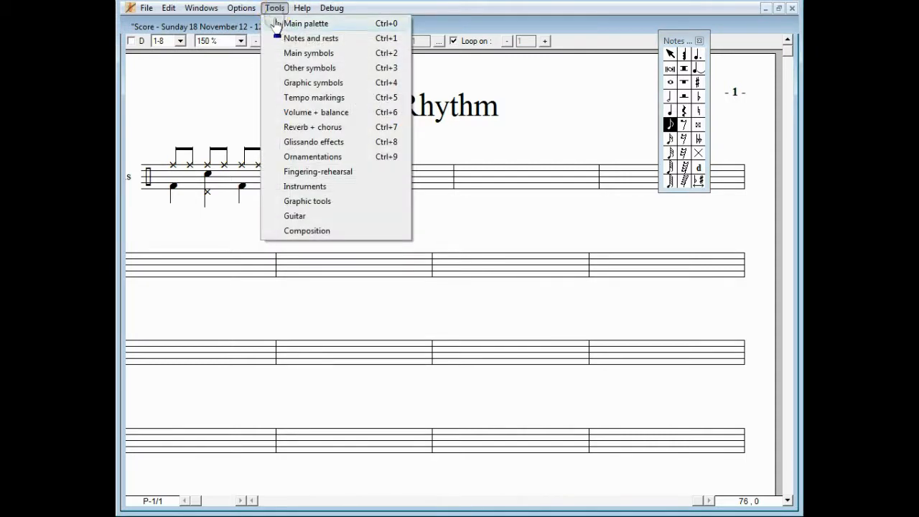
{"action": "left_click", "coordinate": [296, 24]}
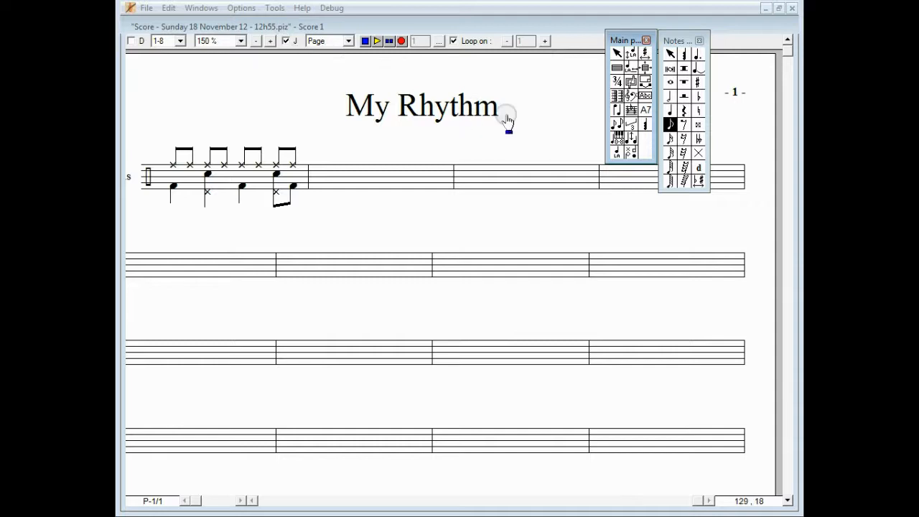
{"action": "left_click", "coordinate": [629, 82]}
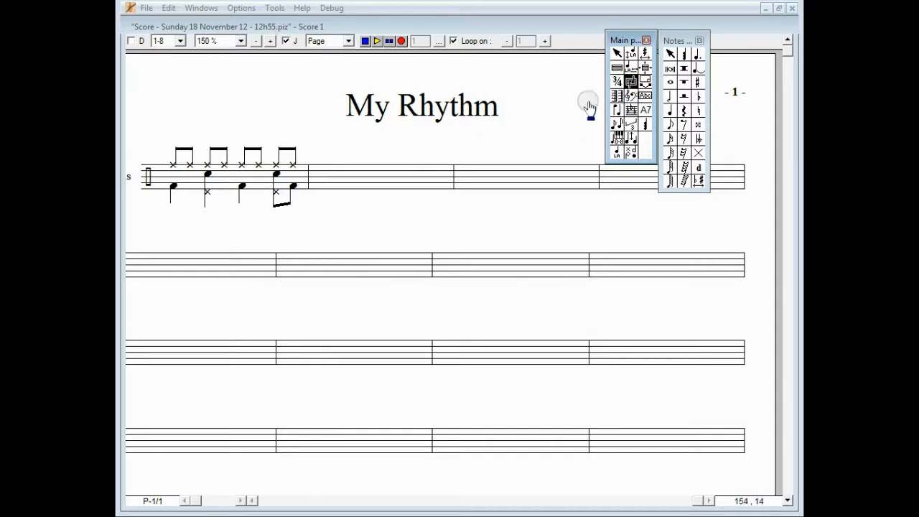
{"action": "left_click", "coordinate": [264, 180]}
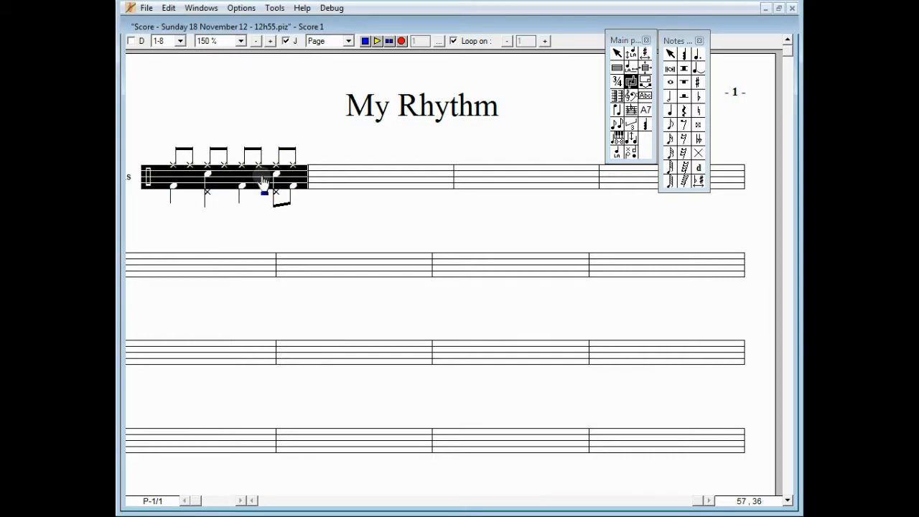
{"action": "right_click", "coordinate": [264, 181]}
{"action": "left_click", "coordinate": [289, 200]}
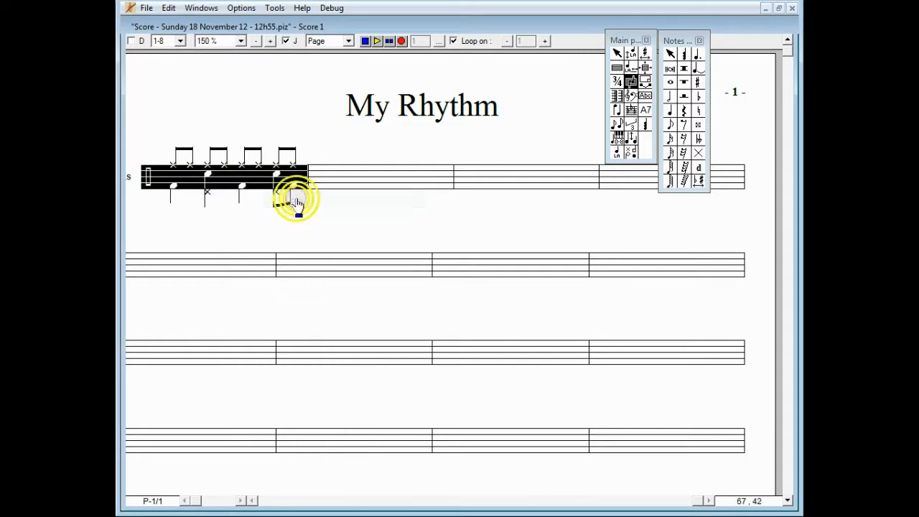
{"action": "left_click", "coordinate": [348, 181]}
{"action": "right_click", "coordinate": [350, 184]}
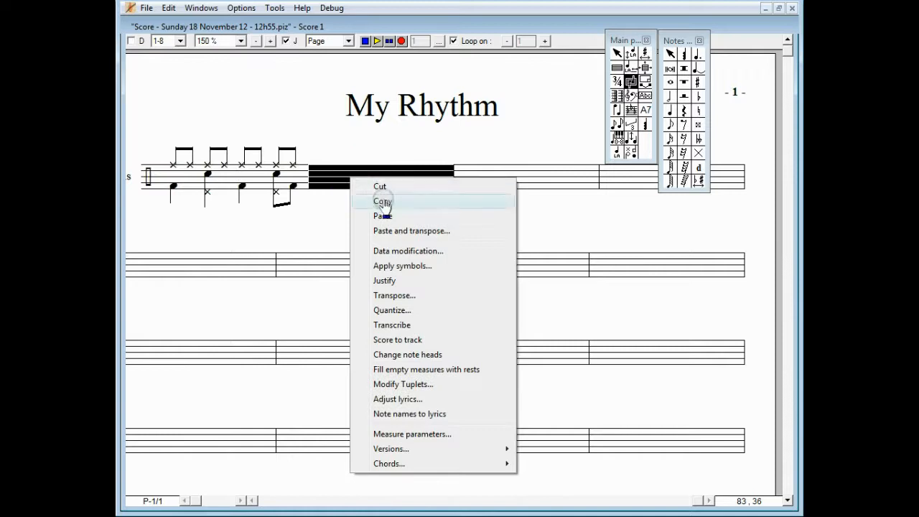
{"action": "left_click", "coordinate": [391, 217]}
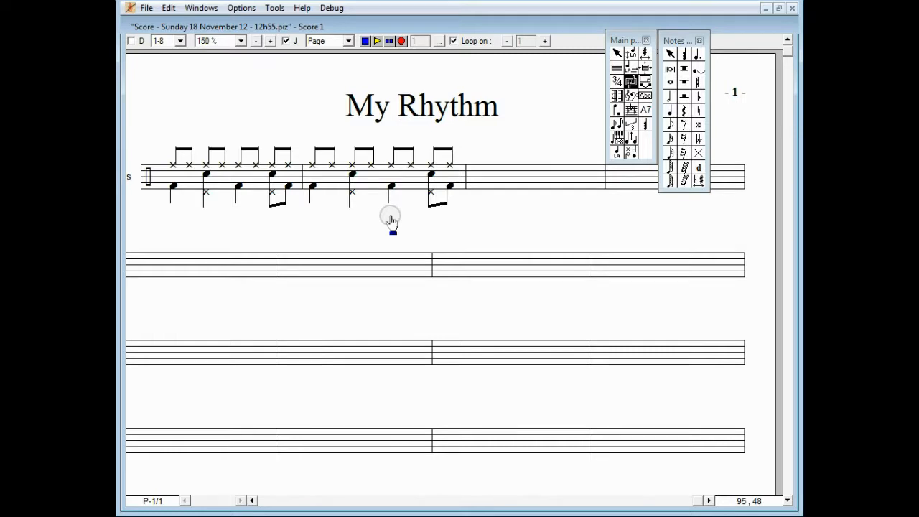
Step: Show the Main symbols tools and enter eight snare sixteenth notes in measure 3
{"action": "left_click", "coordinate": [273, 8]}
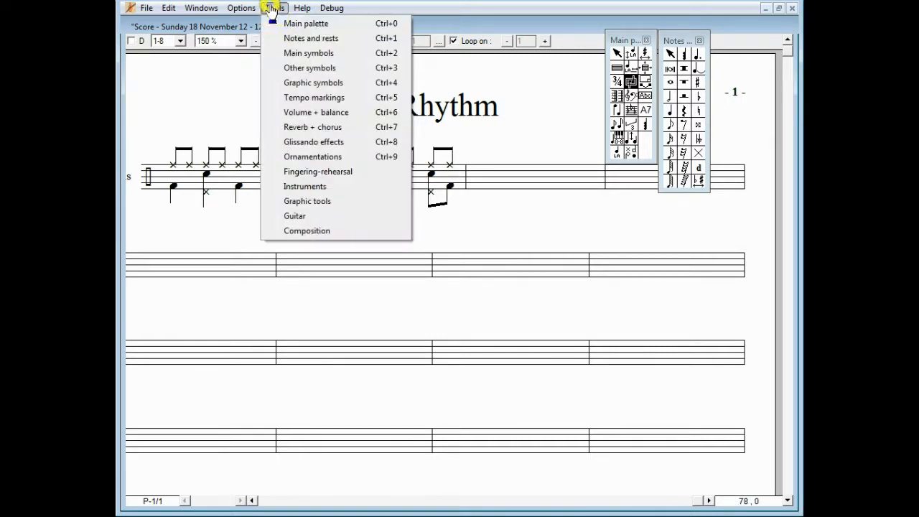
{"action": "left_click", "coordinate": [287, 55]}
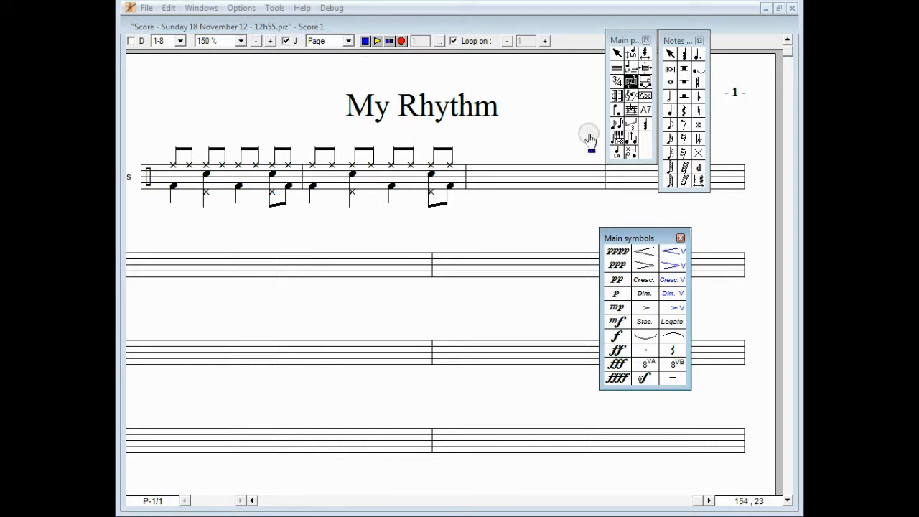
{"action": "left_click", "coordinate": [669, 139]}
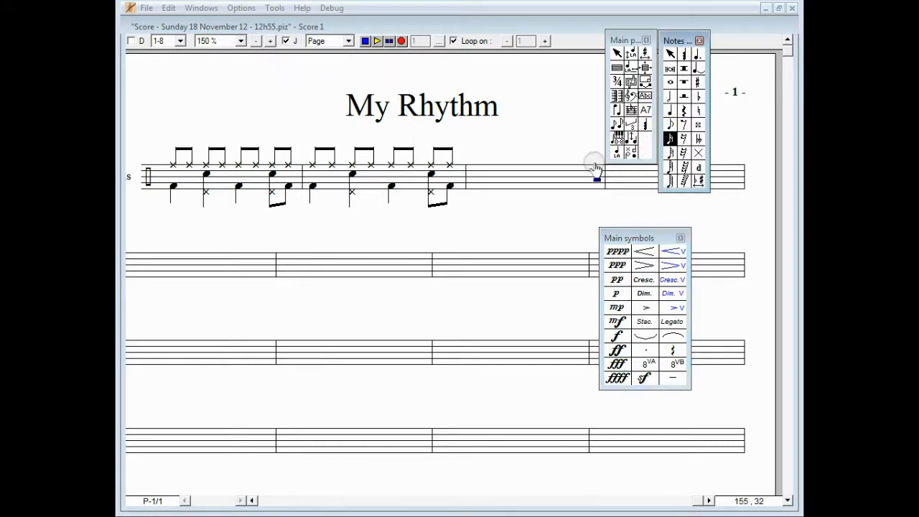
{"action": "left_click", "coordinate": [595, 176]}
{"action": "left_click", "coordinate": [595, 176]}
{"action": "left_click", "coordinate": [595, 176]}
{"action": "left_click", "coordinate": [594, 176]}
{"action": "left_click", "coordinate": [594, 175]}
{"action": "left_click", "coordinate": [595, 177]}
{"action": "left_click", "coordinate": [595, 177]}
{"action": "left_click", "coordinate": [595, 175]}
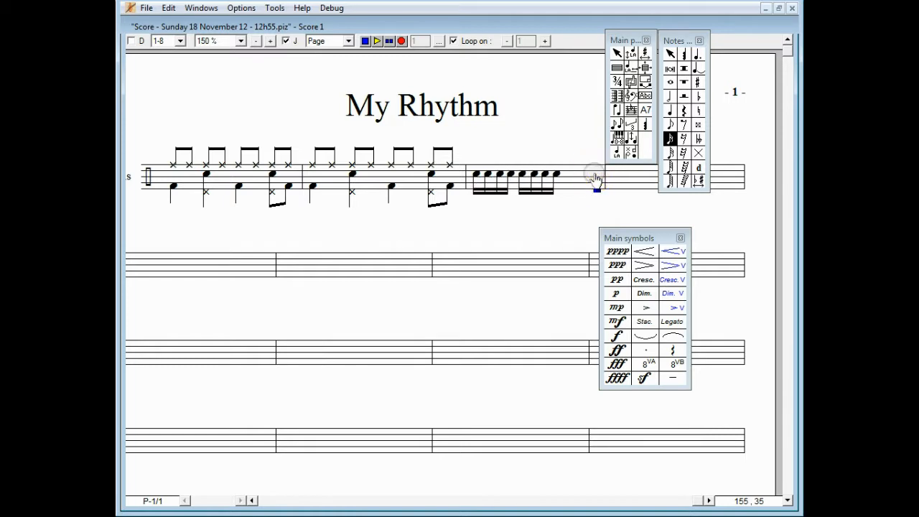
Step: Add a snare quarter note after the sixteenths in measure 3 and stack a ride cymbal note on it
{"action": "left_click", "coordinate": [669, 110]}
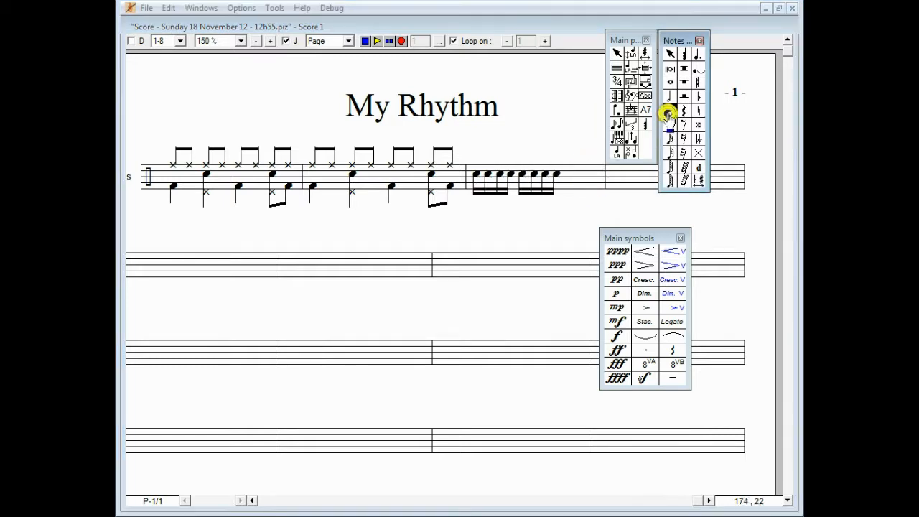
{"action": "left_click", "coordinate": [591, 179]}
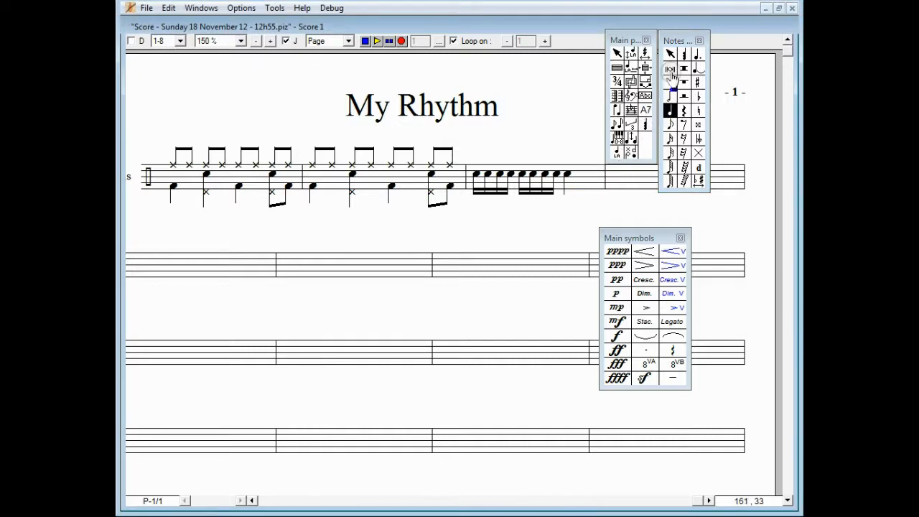
{"action": "left_click", "coordinate": [683, 55]}
{"action": "left_click", "coordinate": [567, 166]}
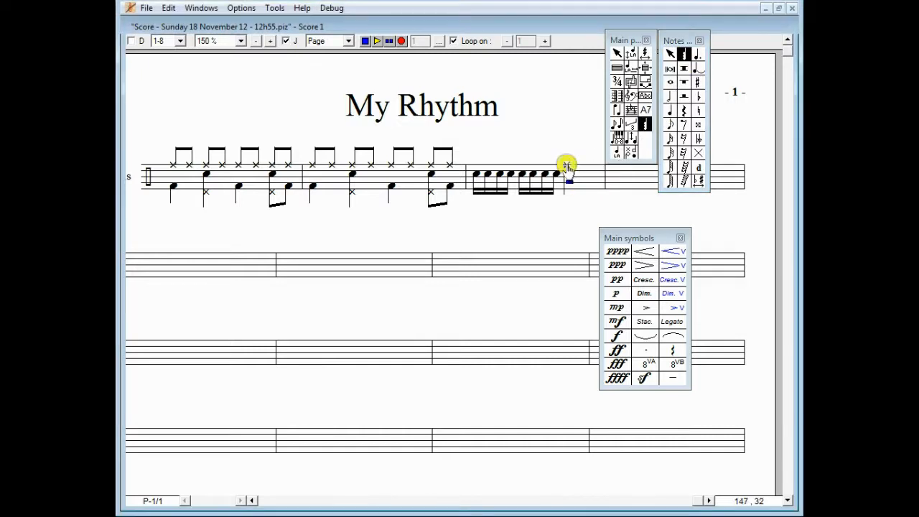
Step: Attach a pp dynamic to the first sixteenth note of measure 3 and place it below the staff
{"action": "left_click", "coordinate": [617, 279]}
{"action": "left_click", "coordinate": [476, 176]}
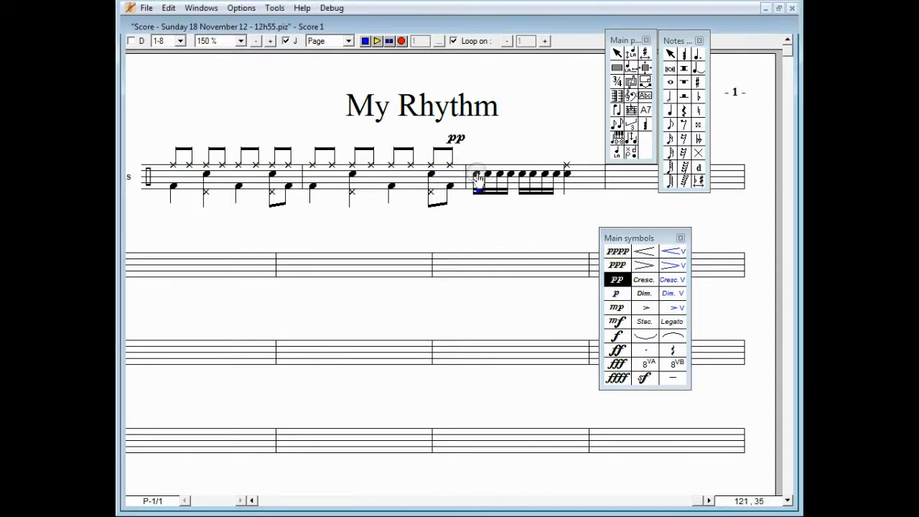
{"action": "left_click_drag", "start_coordinate": [469, 157], "coordinate": [473, 204]}
Step: Add a crescendo hairpin below measure 3's sixteenth notes, ending under the quarter note, and put an accent on that quarter note
{"action": "left_click", "coordinate": [644, 252]}
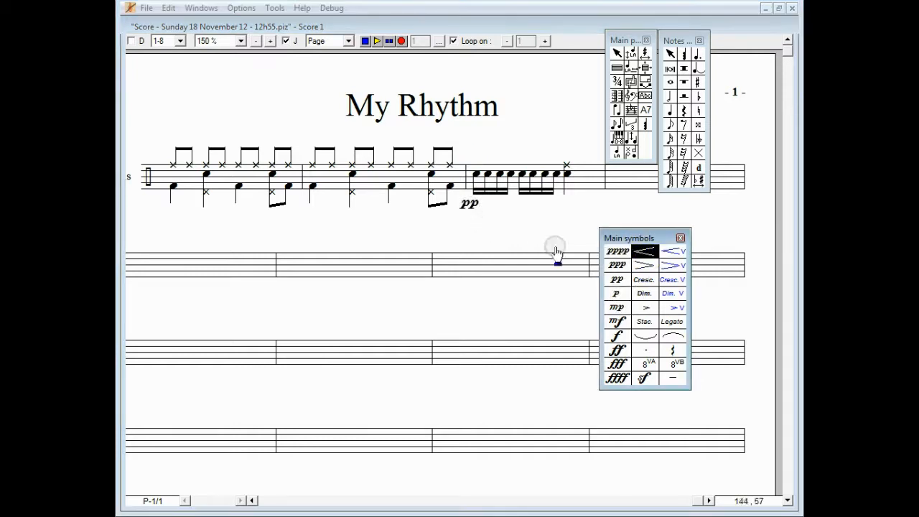
{"action": "left_click", "coordinate": [487, 176]}
{"action": "left_click_drag", "start_coordinate": [504, 154], "coordinate": [563, 212]}
{"action": "left_click", "coordinate": [645, 306]}
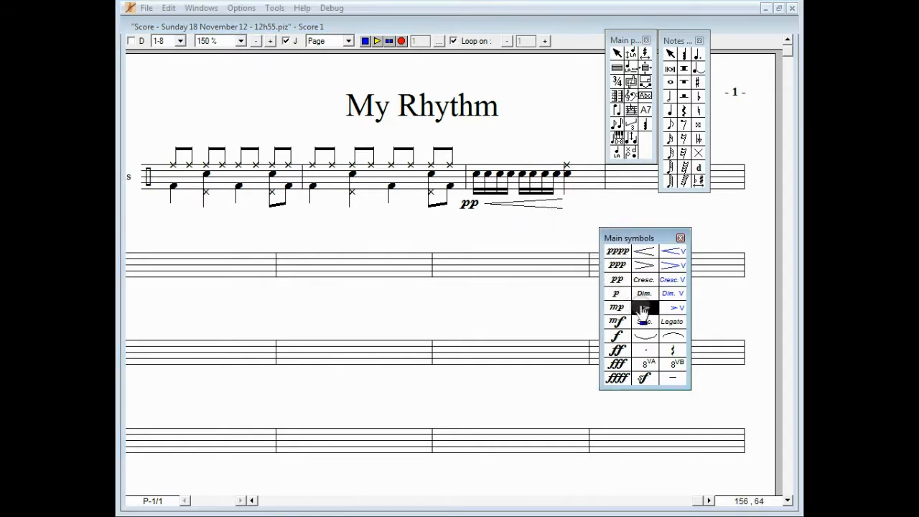
{"action": "left_click", "coordinate": [570, 167]}
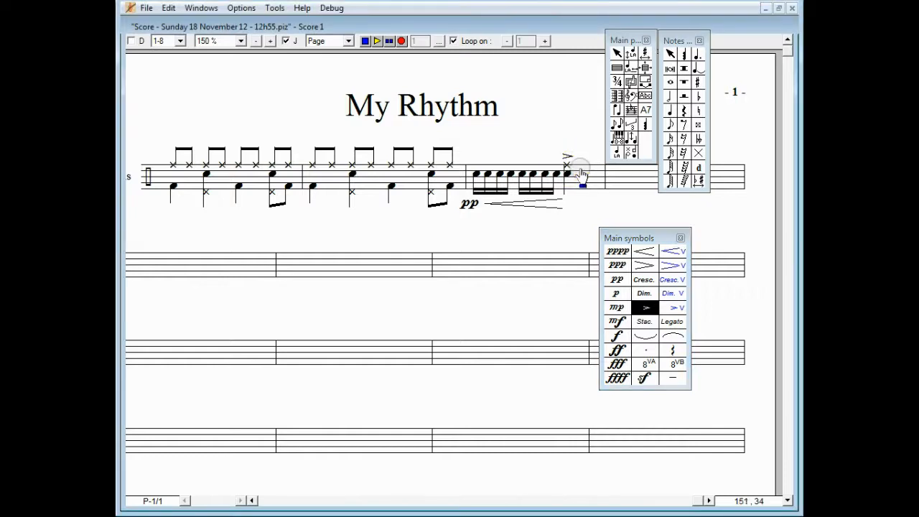
Step: Turn off looping and play the score from measure 1 to hear the three written measures
{"action": "left_click", "coordinate": [377, 41]}
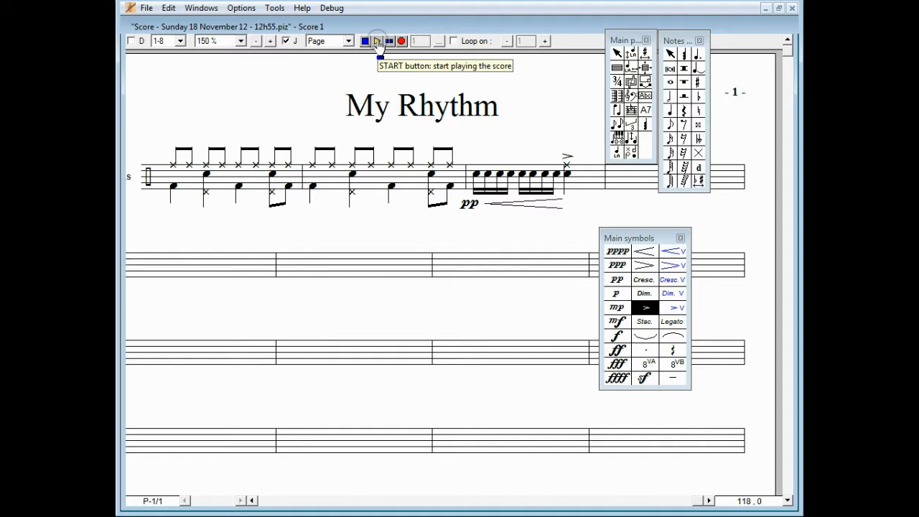
{"action": "left_click", "coordinate": [378, 41]}
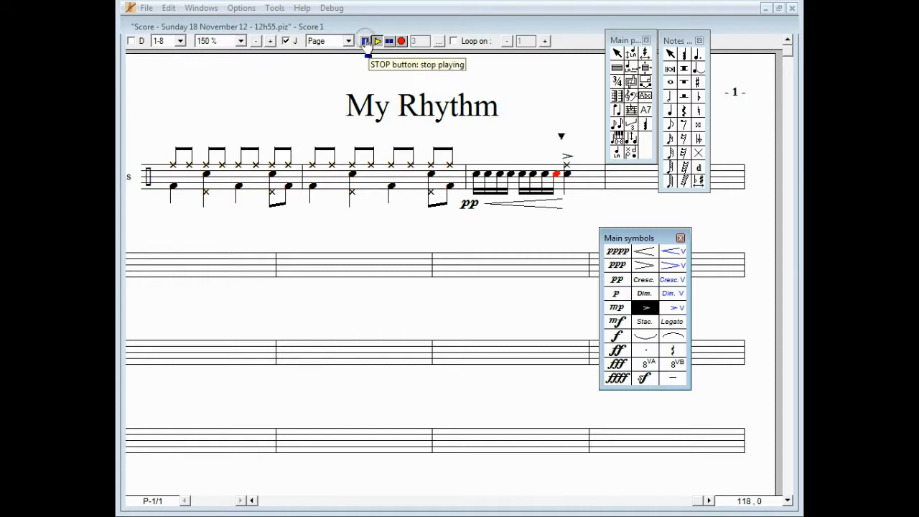
Step: Stop playback, open the graphic editor for the drums staff, and arrange its window beneath a reduced score window
{"action": "left_click", "coordinate": [364, 42]}
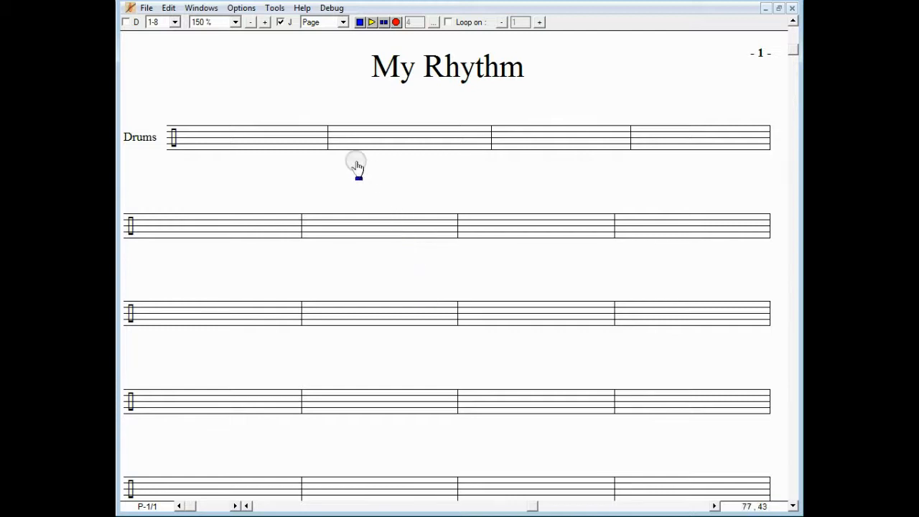
{"action": "left_click", "coordinate": [207, 9]}
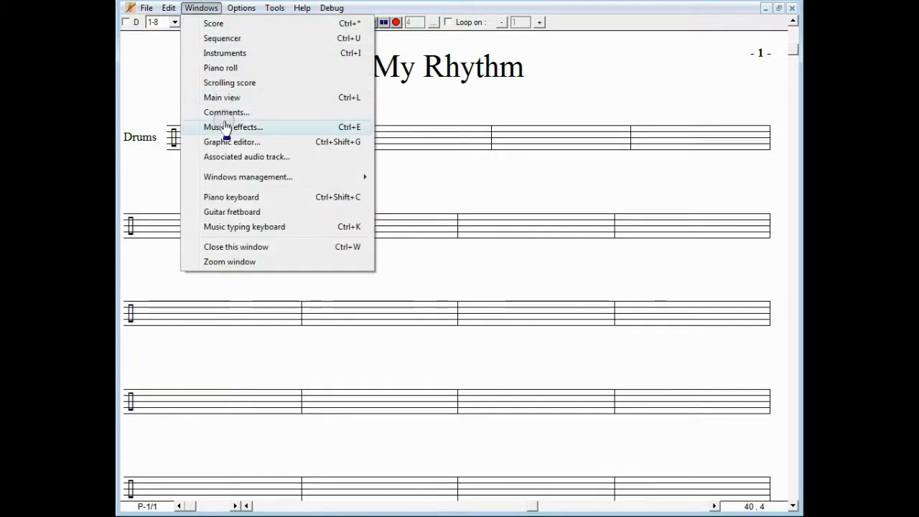
{"action": "left_click", "coordinate": [224, 143]}
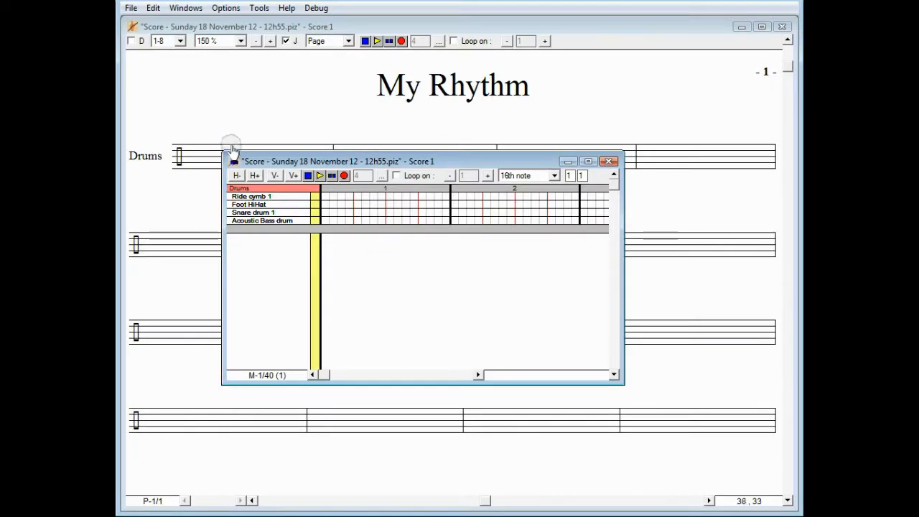
{"action": "left_click_drag", "start_coordinate": [264, 164], "coordinate": [170, 285]}
{"action": "left_click_drag", "start_coordinate": [794, 507], "coordinate": [535, 258]}
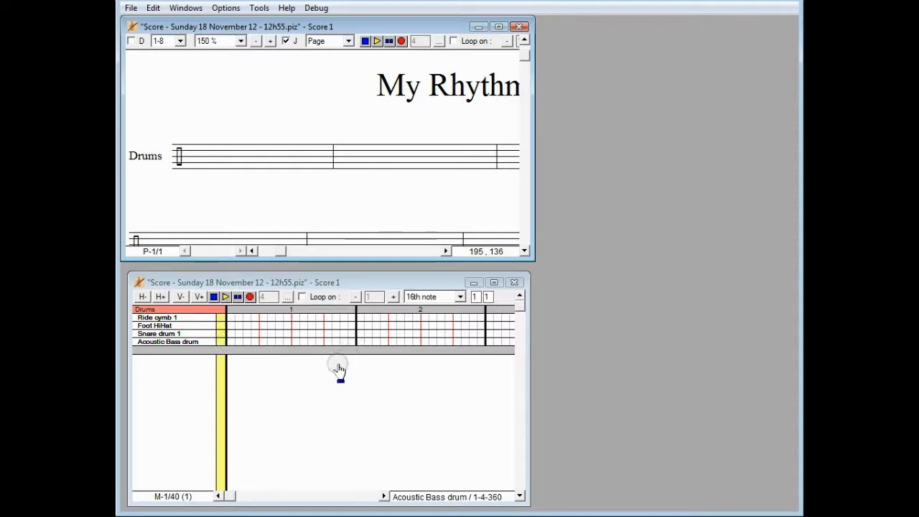
Step: Add acoustic bass drum notes in measure 1 on all four beats and on the last sixteenth of beats 1 and 2
{"action": "left_click", "coordinate": [230, 343]}
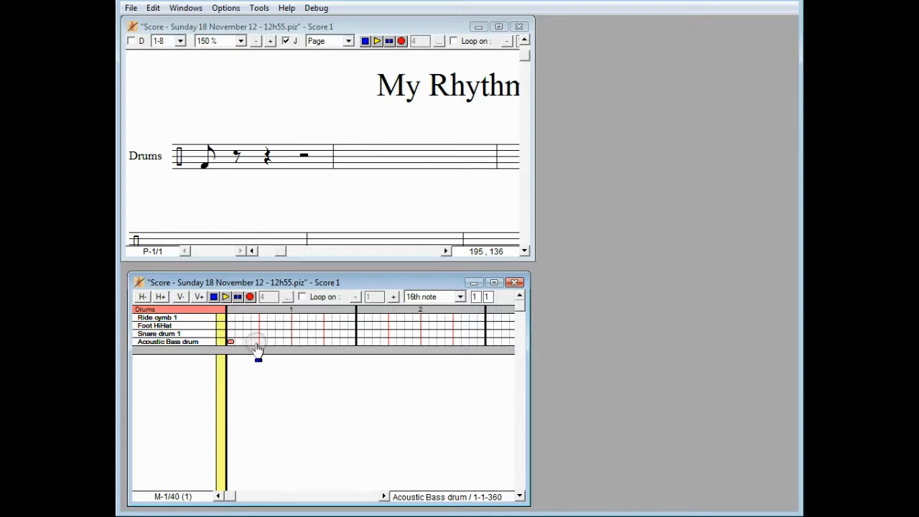
{"action": "left_click", "coordinate": [256, 342]}
{"action": "left_click", "coordinate": [263, 342]}
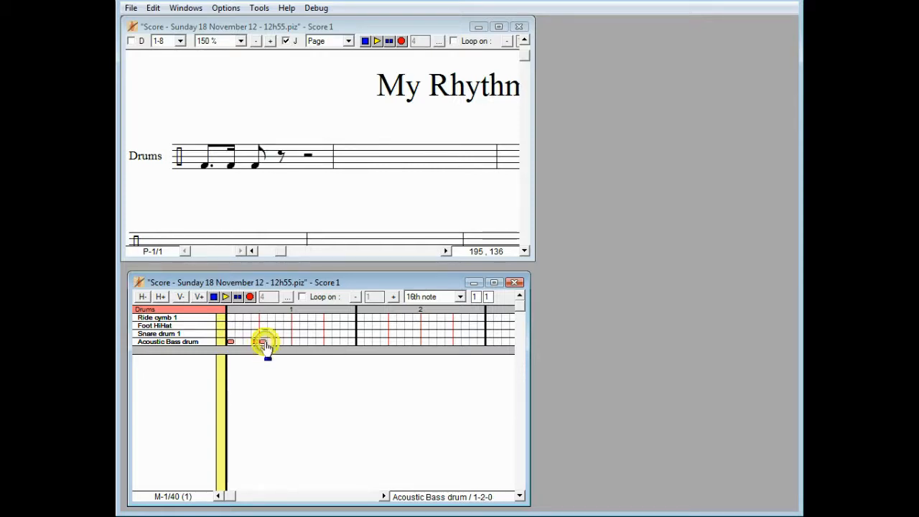
{"action": "left_click", "coordinate": [288, 342]}
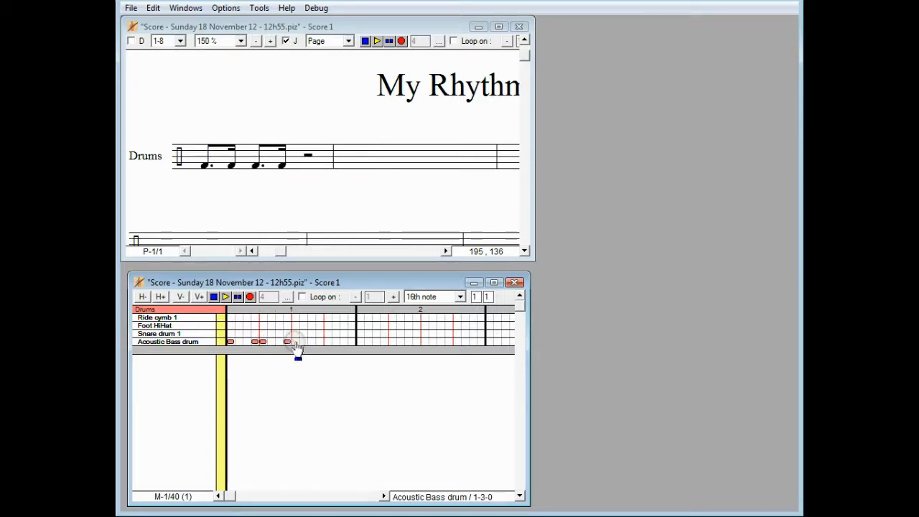
{"action": "left_click", "coordinate": [295, 343]}
{"action": "left_click", "coordinate": [327, 342]}
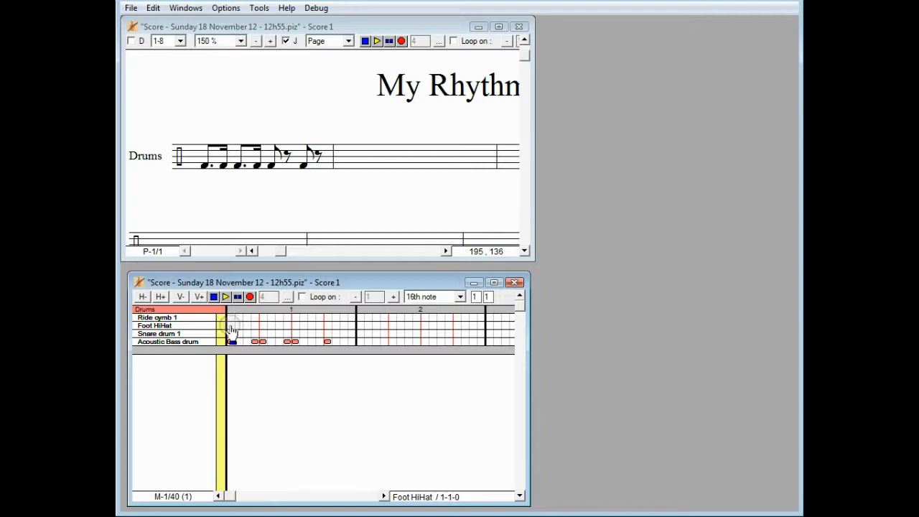
Step: Add foot hi-hat notes on every beat of measure 1 and ride cymbal notes on every offbeat eighth
{"action": "left_click", "coordinate": [230, 326]}
{"action": "left_click", "coordinate": [246, 317]}
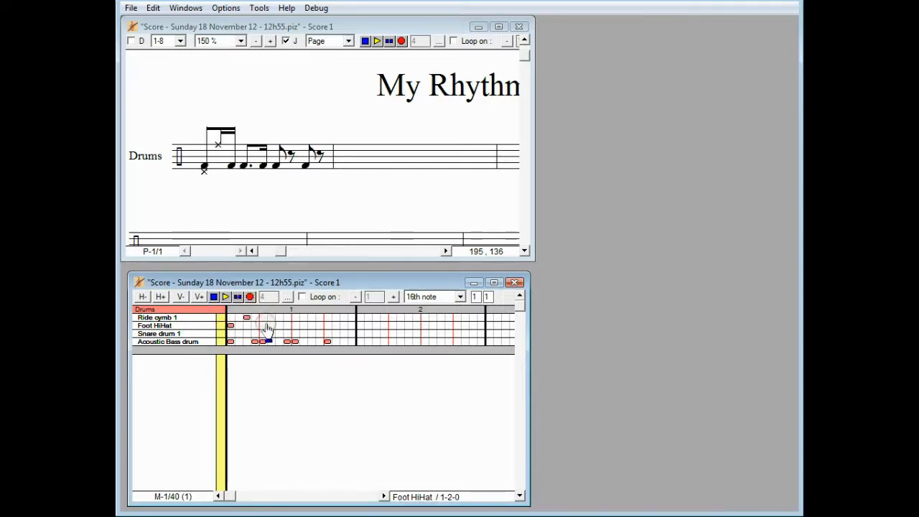
{"action": "left_click", "coordinate": [262, 326]}
{"action": "left_click", "coordinate": [279, 317]}
{"action": "left_click", "coordinate": [294, 326]}
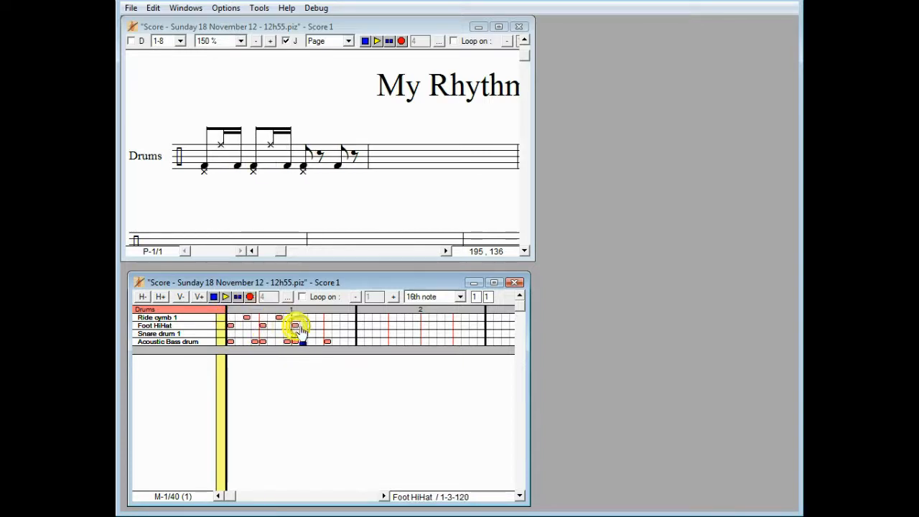
{"action": "left_click", "coordinate": [310, 317]}
{"action": "left_click", "coordinate": [327, 326]}
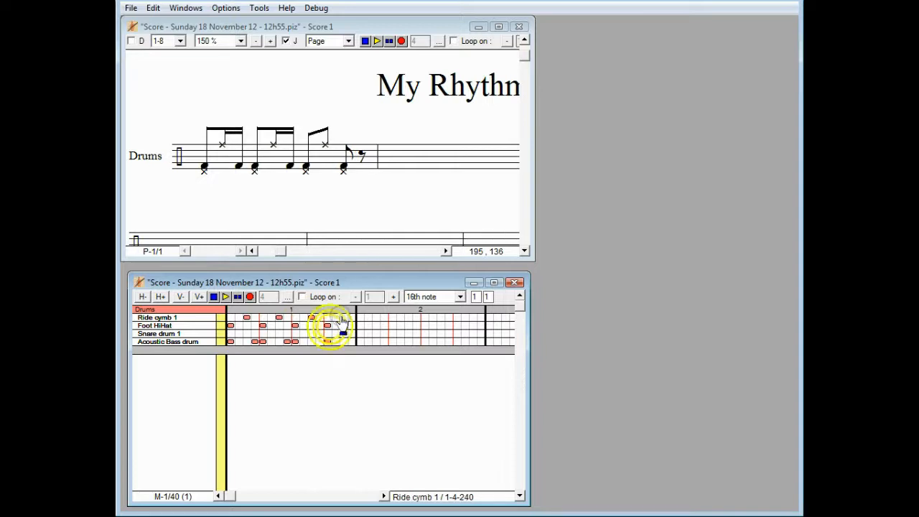
{"action": "left_click", "coordinate": [344, 317]}
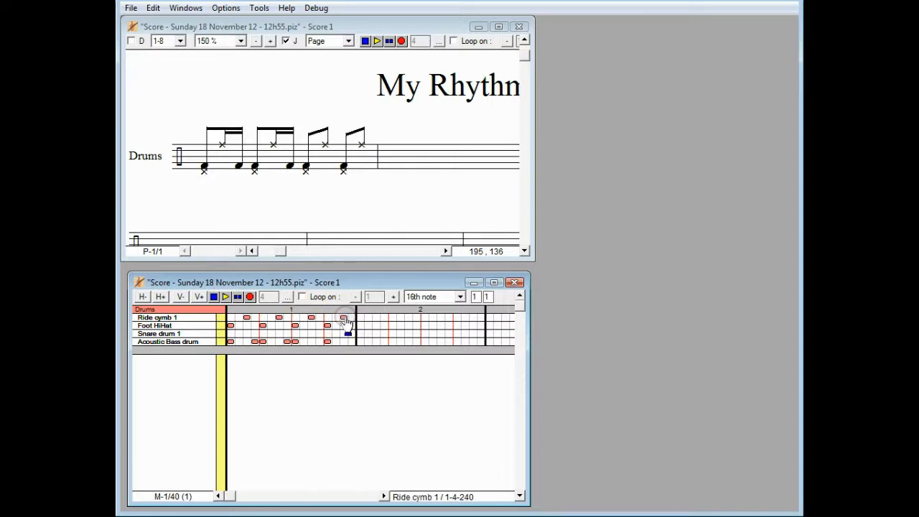
Step: Set the audio playback mode to Real time audio playback in the playing options
{"action": "left_click", "coordinate": [288, 297]}
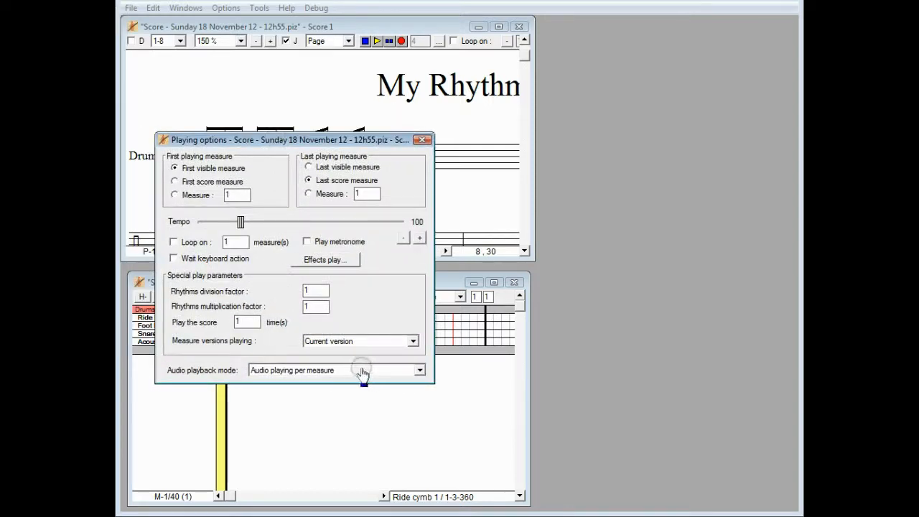
{"action": "left_click", "coordinate": [363, 372]}
{"action": "left_click", "coordinate": [362, 392]}
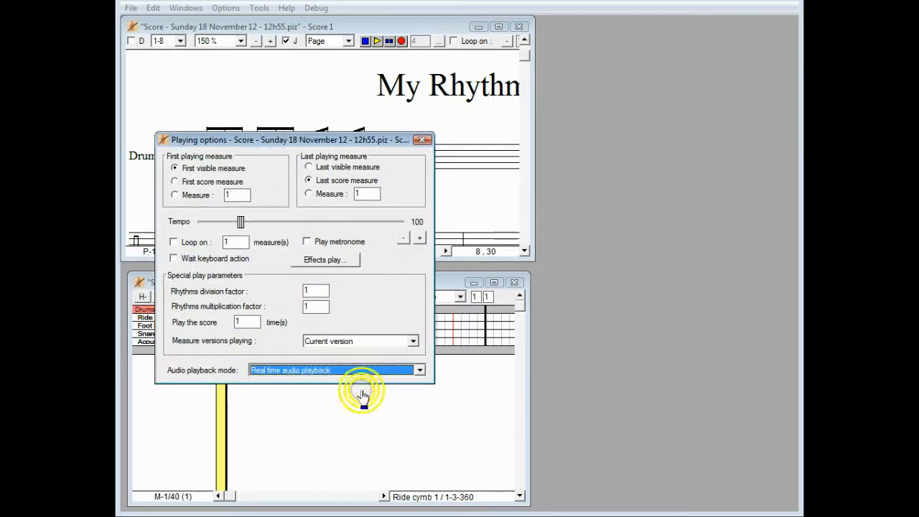
{"action": "left_click", "coordinate": [423, 140]}
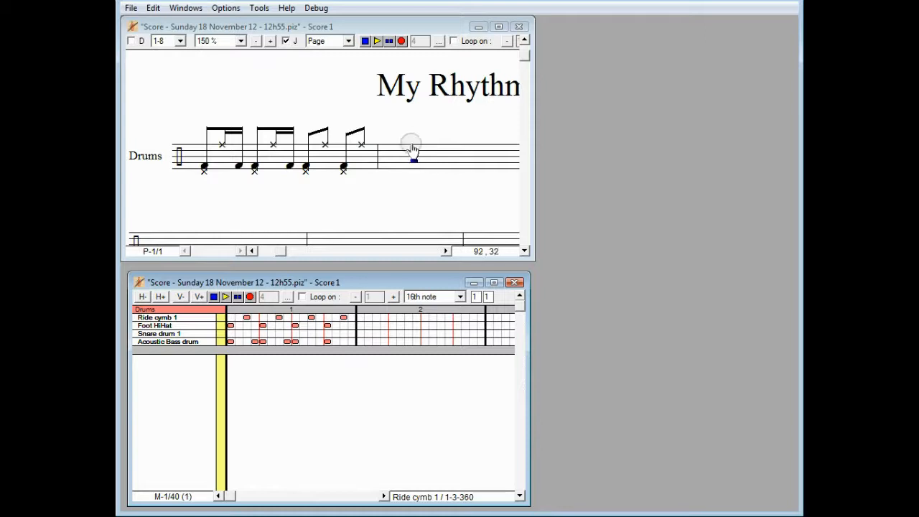
Step: While looping measure 1, add snare notes on the offbeat eighths of beats 1, 2 and 4 and on the last sixteenth, ending with playback stopped
{"action": "left_click", "coordinate": [310, 300]}
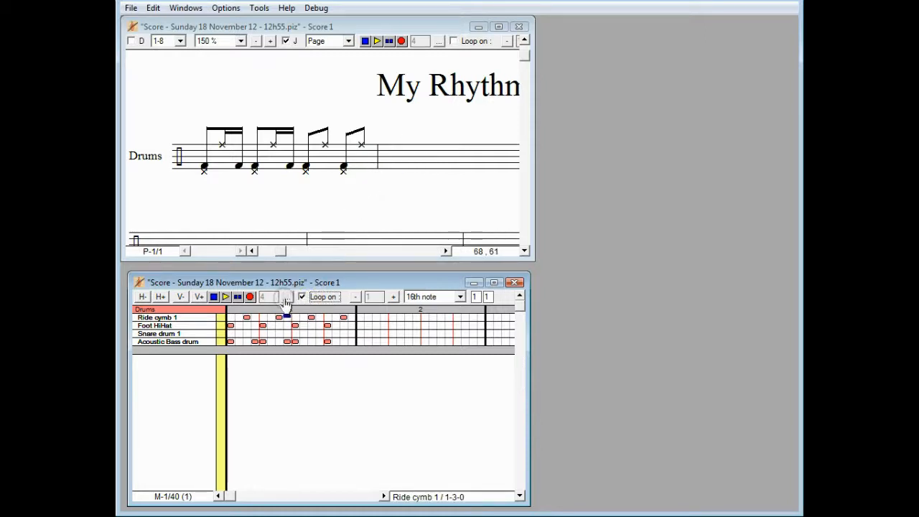
{"action": "left_click", "coordinate": [226, 298]}
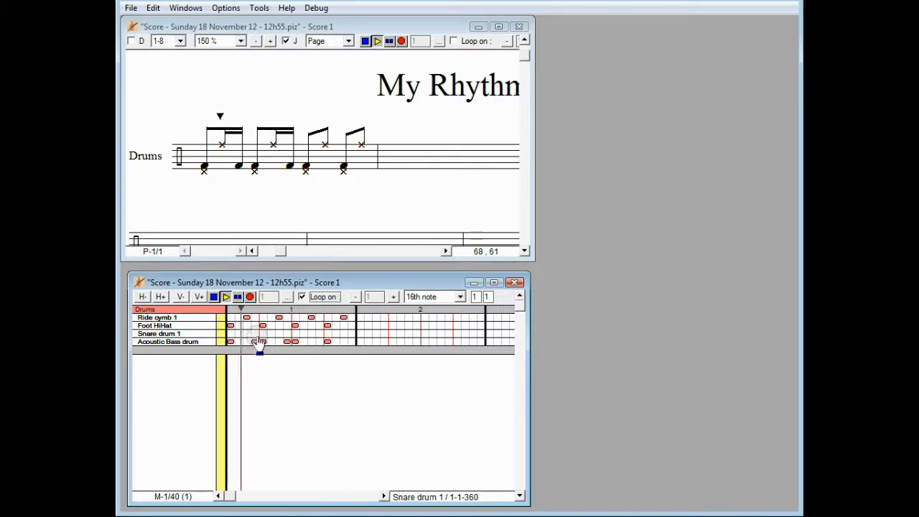
{"action": "left_click", "coordinate": [246, 333]}
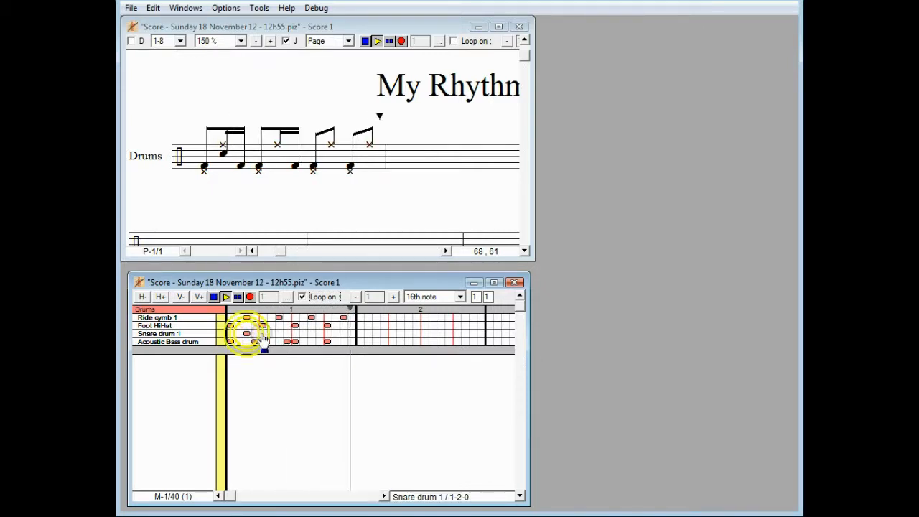
{"action": "left_click", "coordinate": [279, 334]}
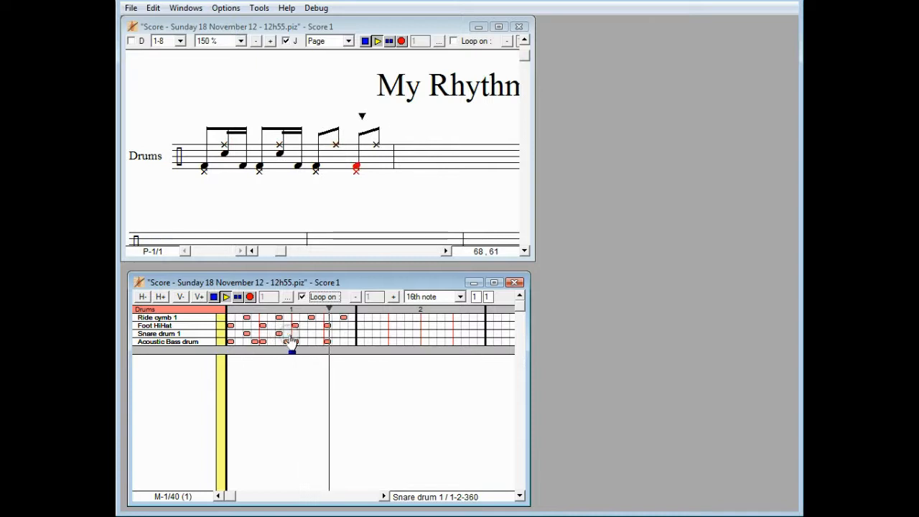
{"action": "left_click", "coordinate": [349, 335]}
{"action": "left_click", "coordinate": [352, 334]}
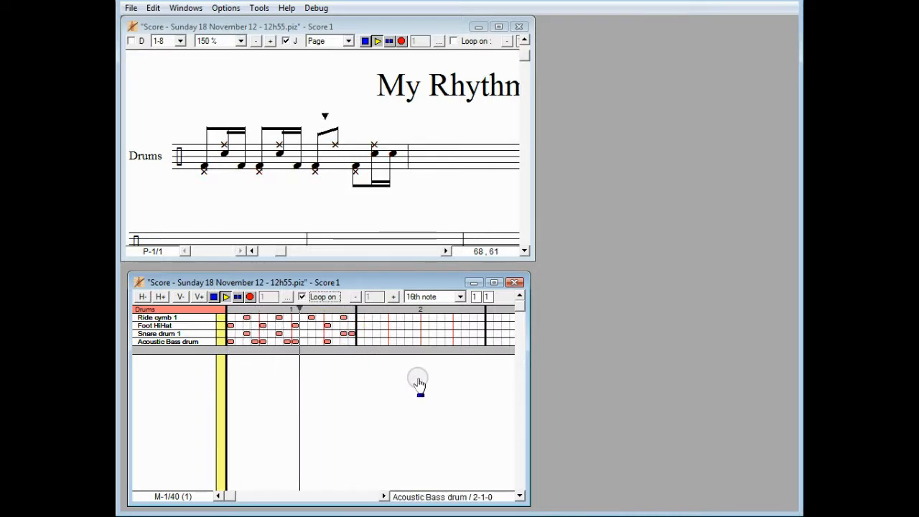
{"action": "left_click", "coordinate": [215, 297]}
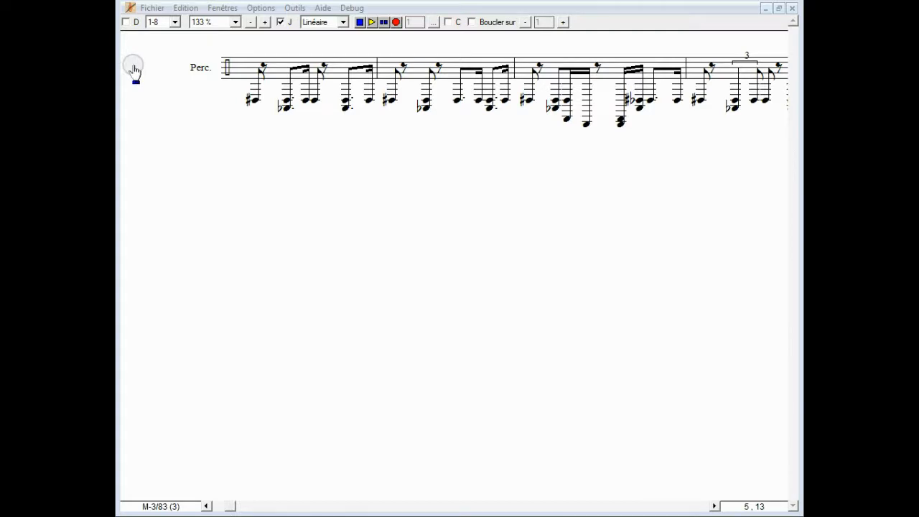
{"action": "left_click", "coordinate": [781, 9]}
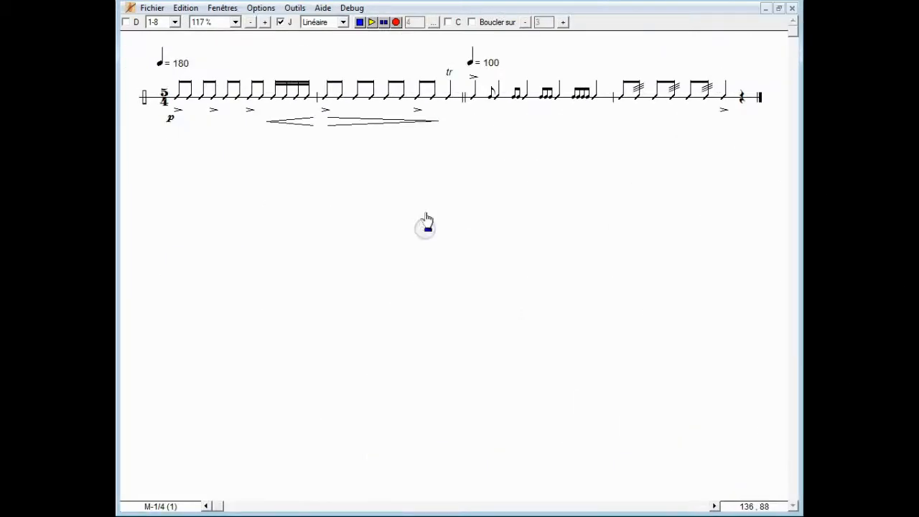
Step: Play the example scores in turn: the single-line 5/4 part, the drum kit part, the eight-part percussion ensemble and the orchestral percussion score
{"action": "left_click", "coordinate": [372, 23]}
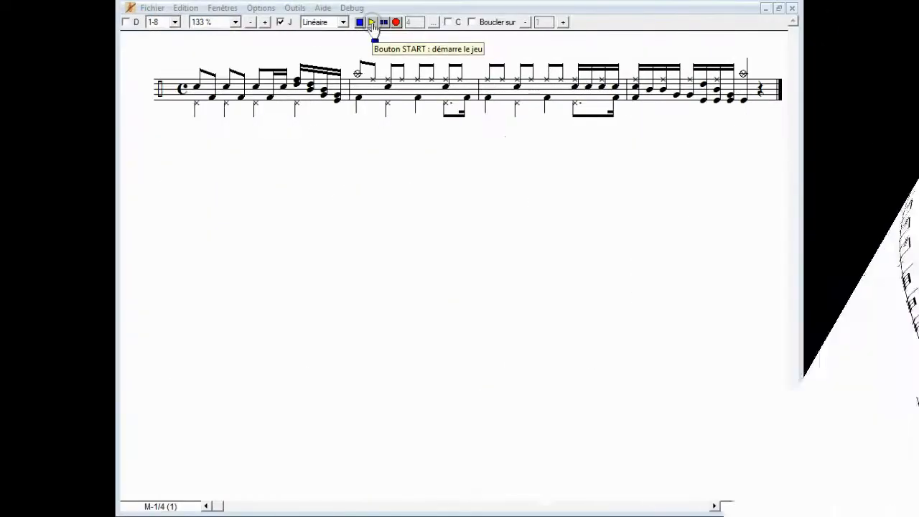
{"action": "left_click", "coordinate": [372, 23]}
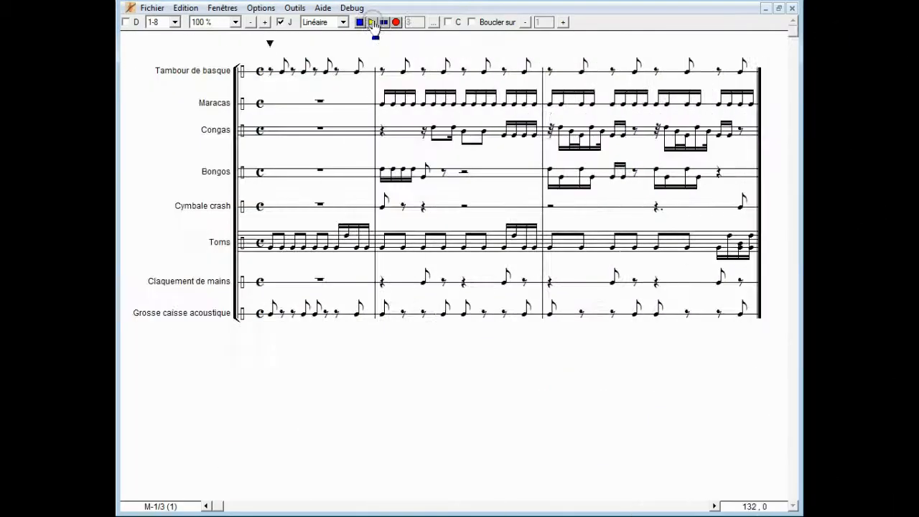
{"action": "left_click", "coordinate": [372, 22]}
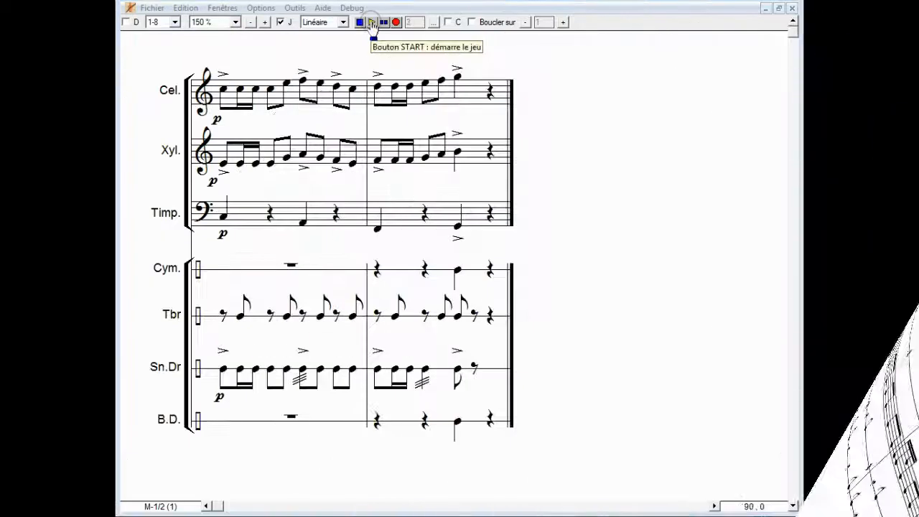
{"action": "left_click", "coordinate": [373, 23]}
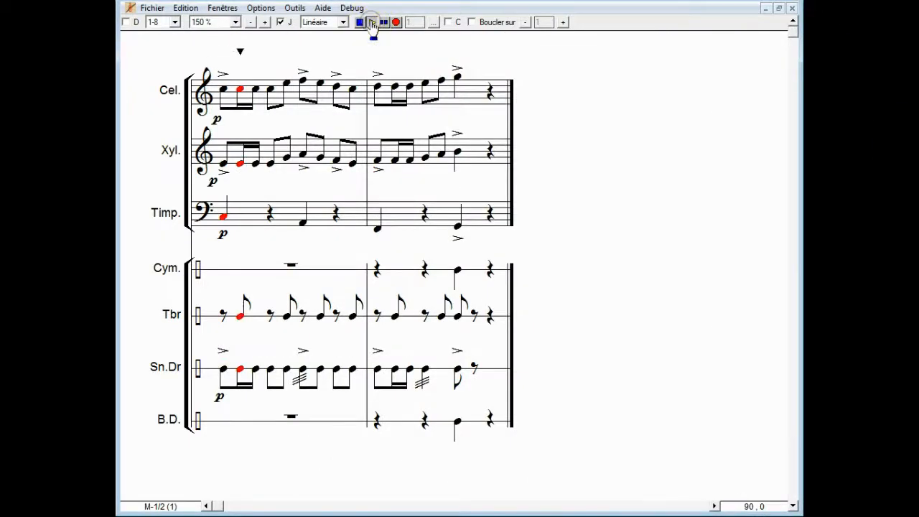